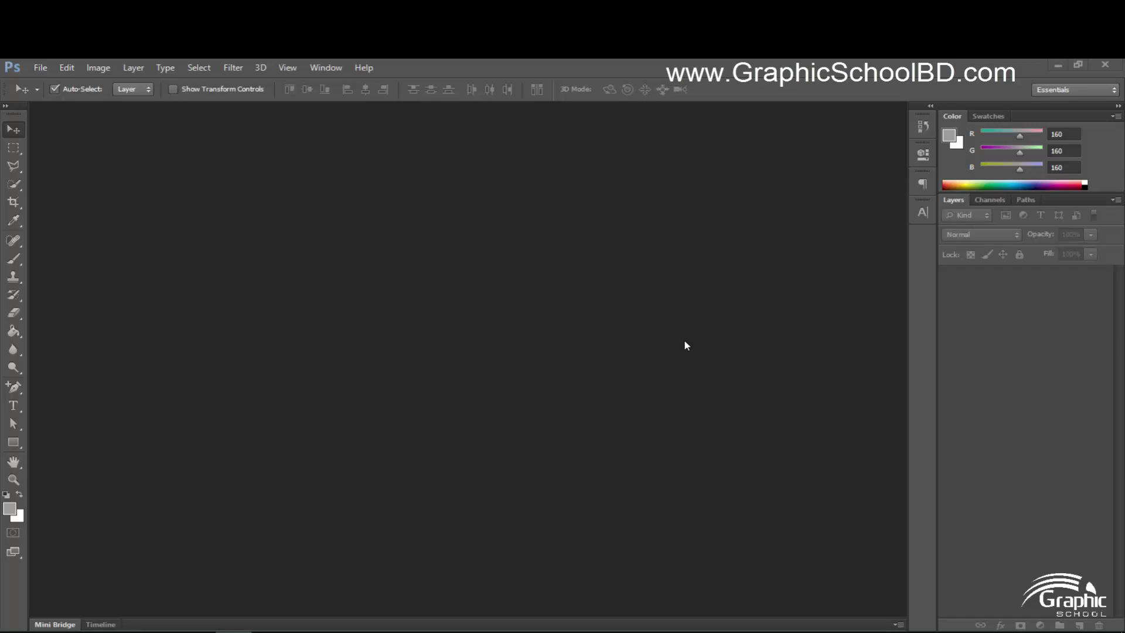
Step: Start a new document and name it Flyer Design
left_click(24, 66)
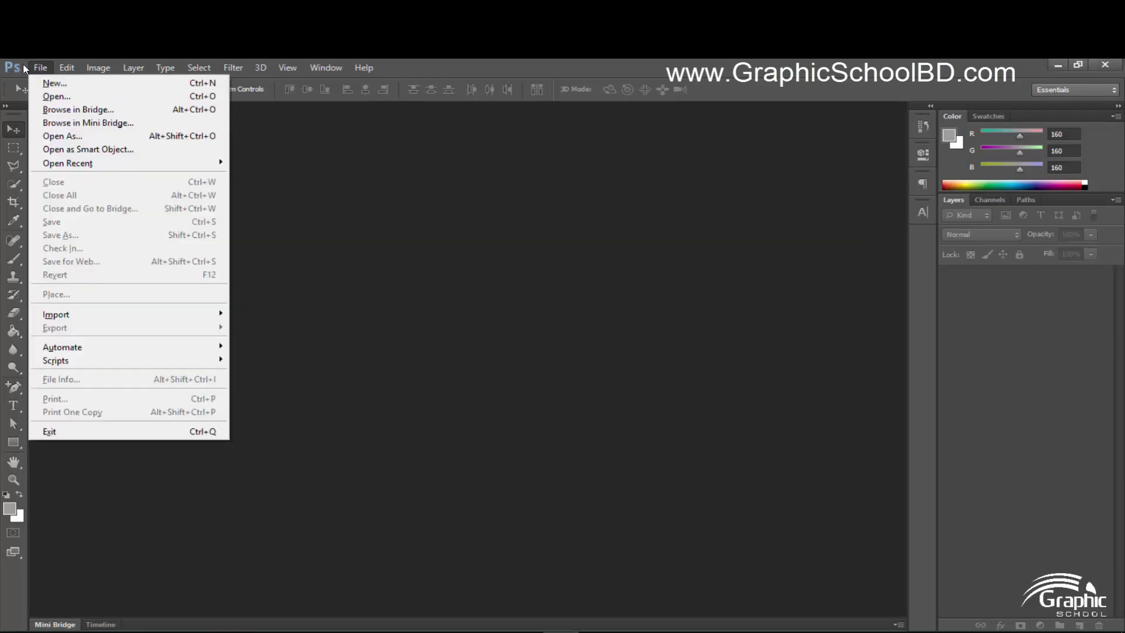
left_click(52, 85)
left_click_drag(523, 224, 491, 183)
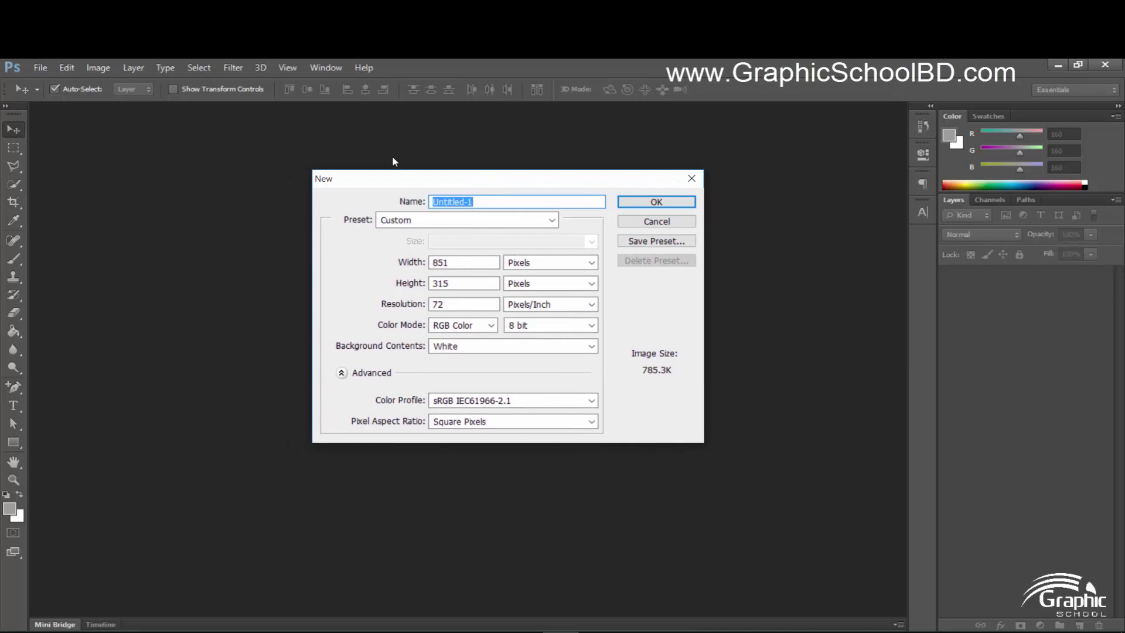
left_click(481, 202)
left_click_drag(500, 203, 347, 203)
type("Flyer Design")
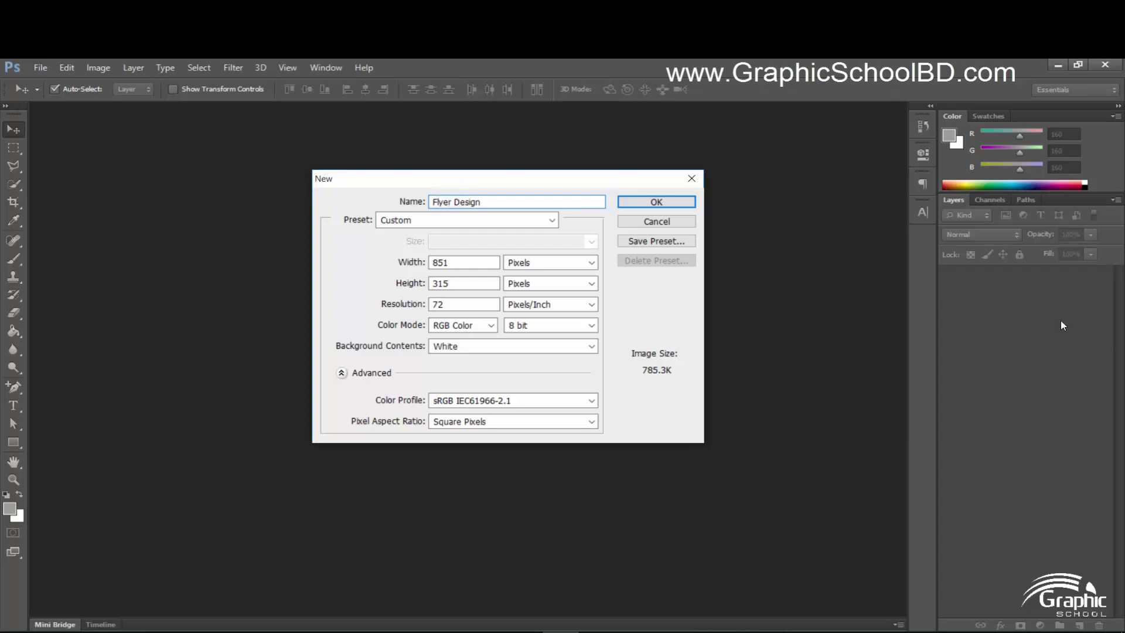
Step: Set the new document's units to inches, its width to 8 and its height to 10.5
left_click(532, 263)
left_click(528, 277)
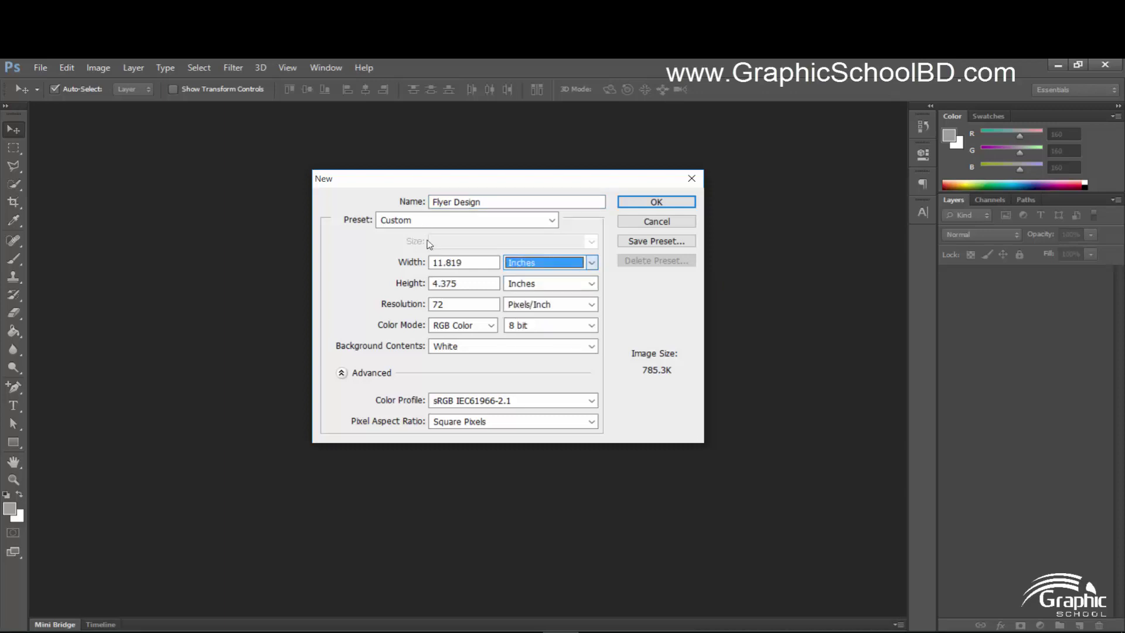
left_click_drag(469, 262, 262, 212)
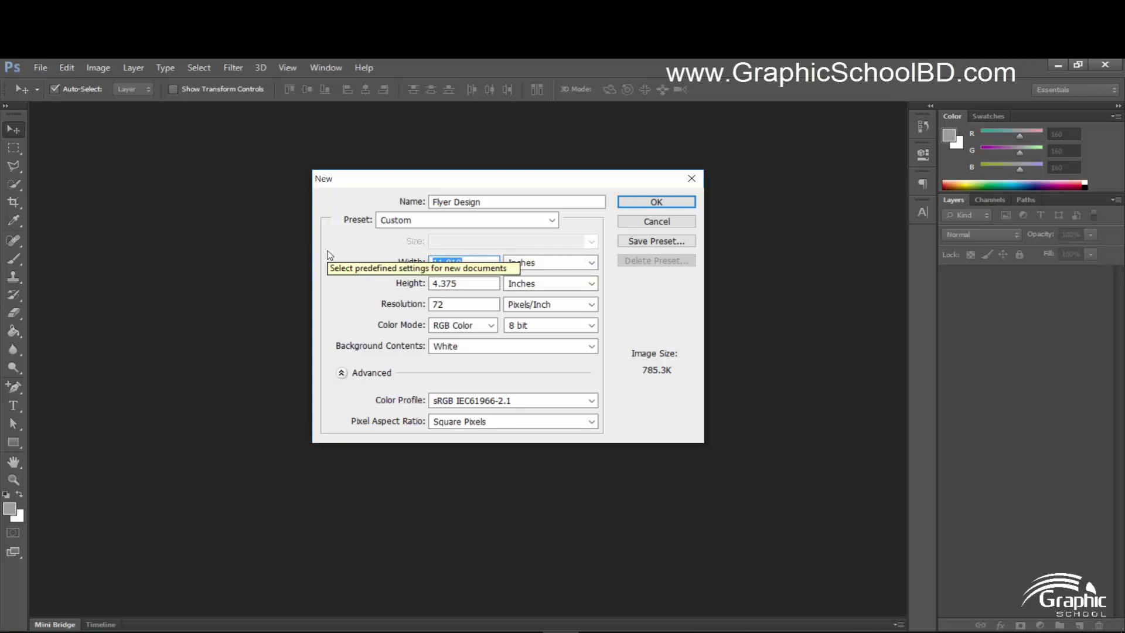
type("8")
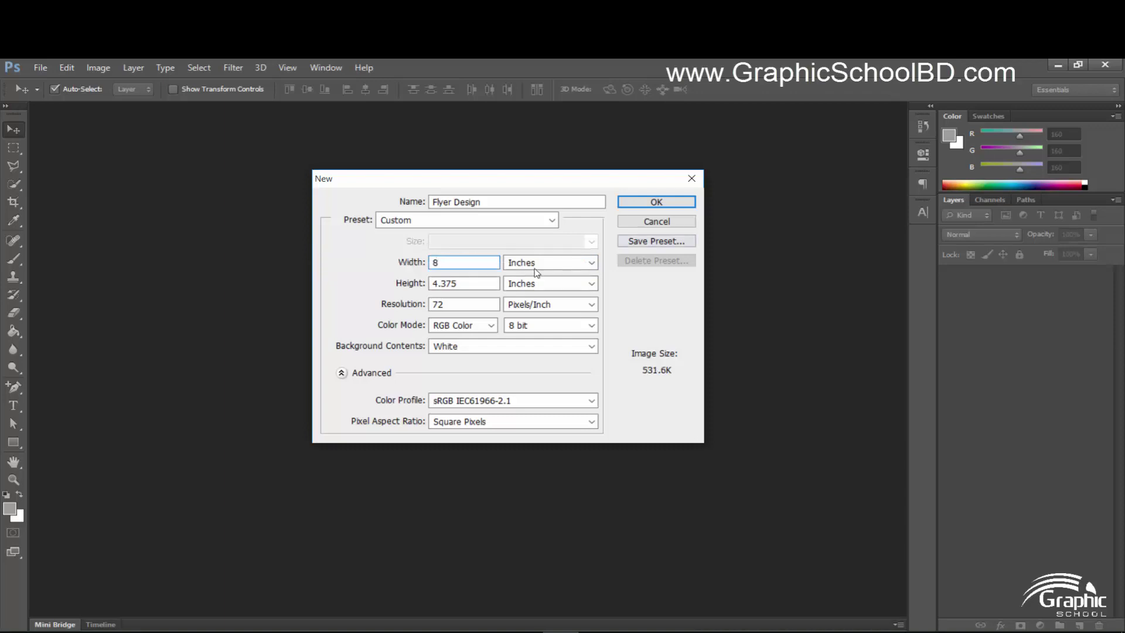
left_click_drag(467, 283, 252, 285)
type("10.5")
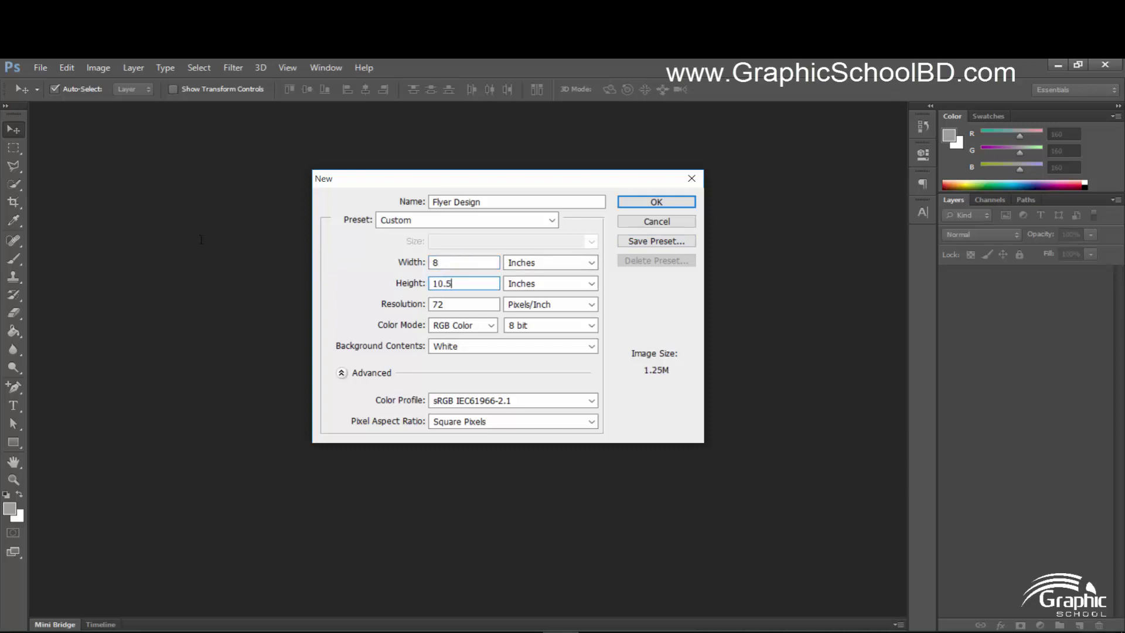
Step: Set the resolution to 300 pixels/inch and the color mode to CMYK Color, and create the document
left_click_drag(443, 304, 405, 304)
type("300")
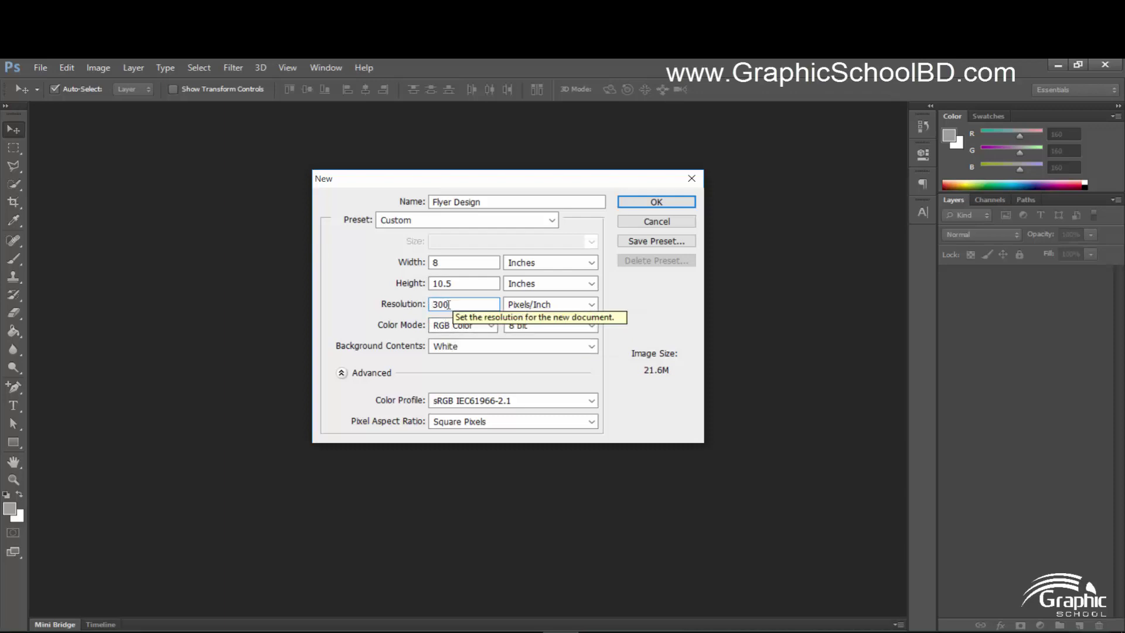
left_click(456, 328)
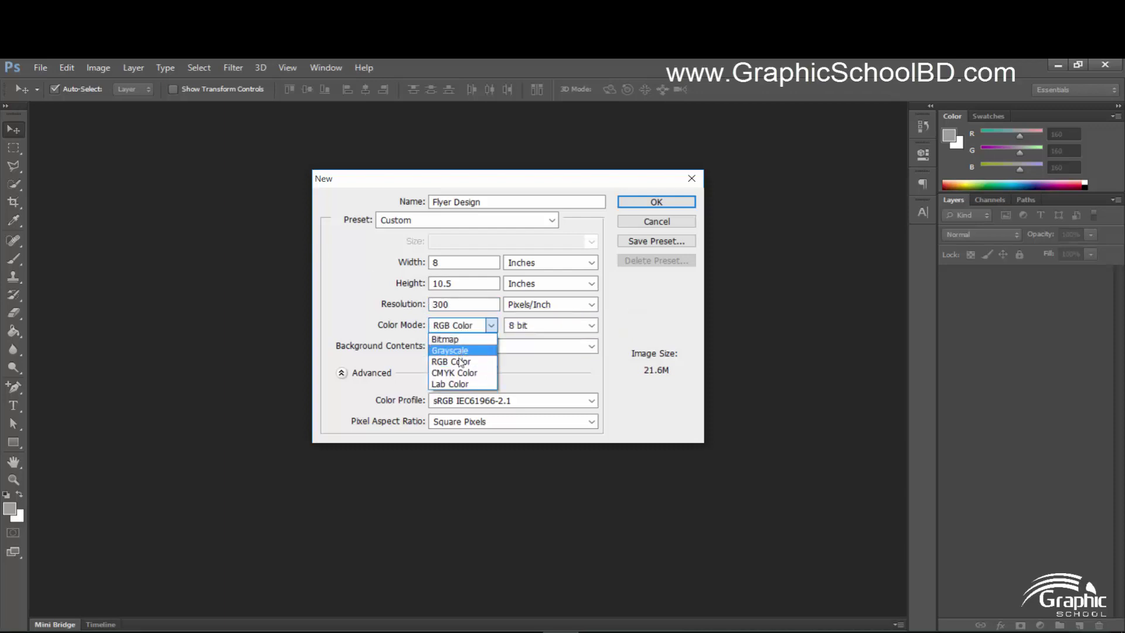
key("Return")
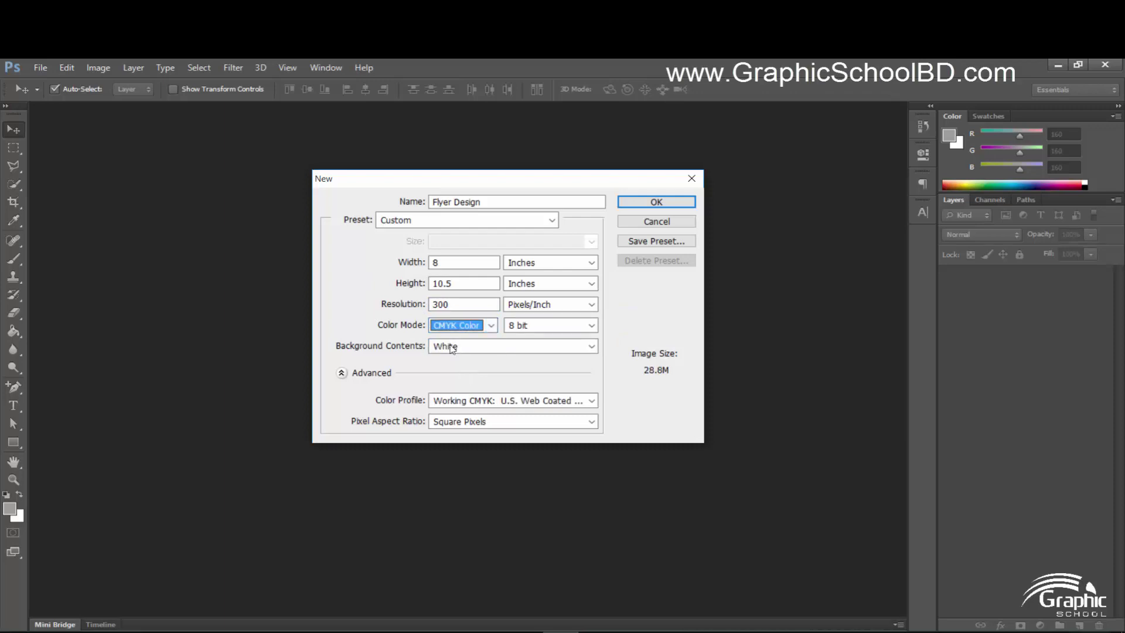
left_click(652, 201)
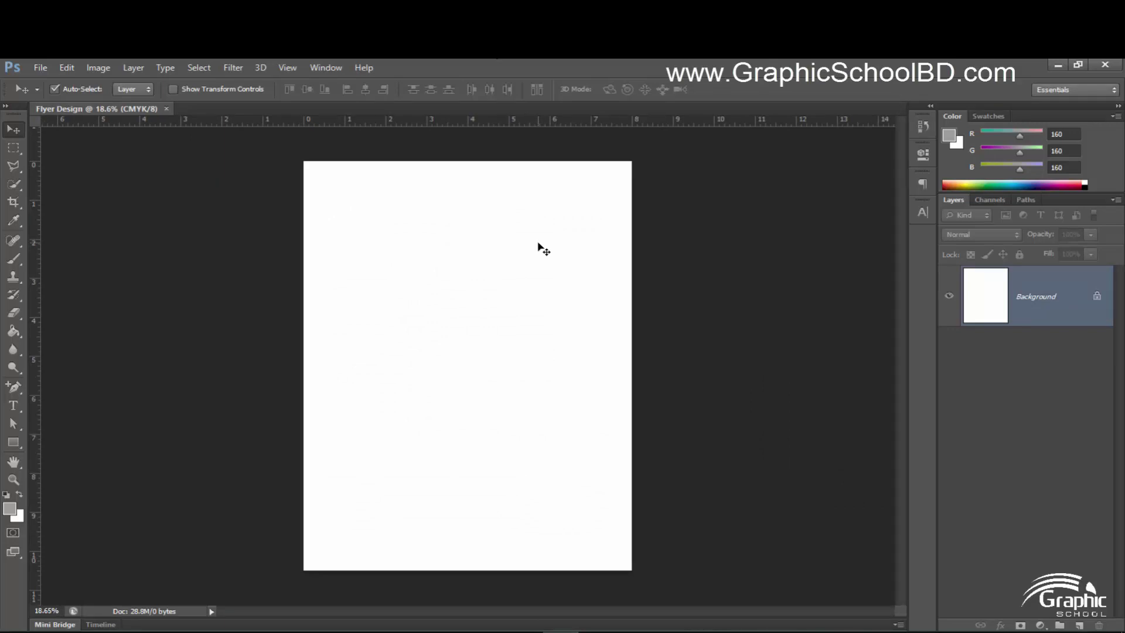
Step: Place ruler guides along all four edges of the blank page
left_click_drag(451, 125, 457, 160)
left_click_drag(452, 121, 535, 570)
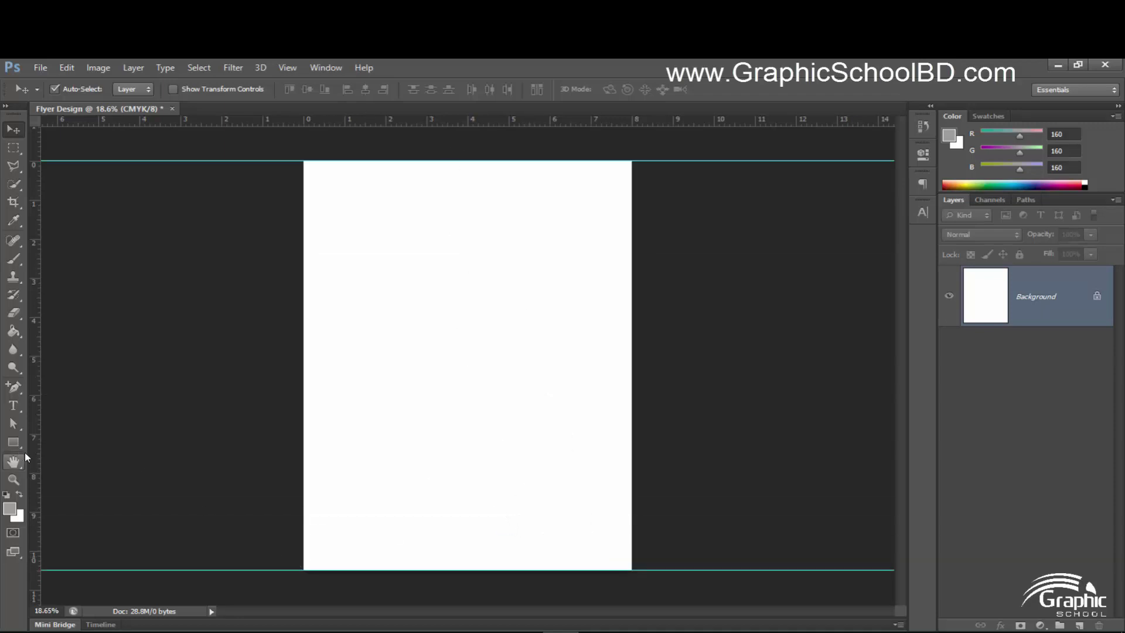
left_click_drag(34, 460, 303, 474)
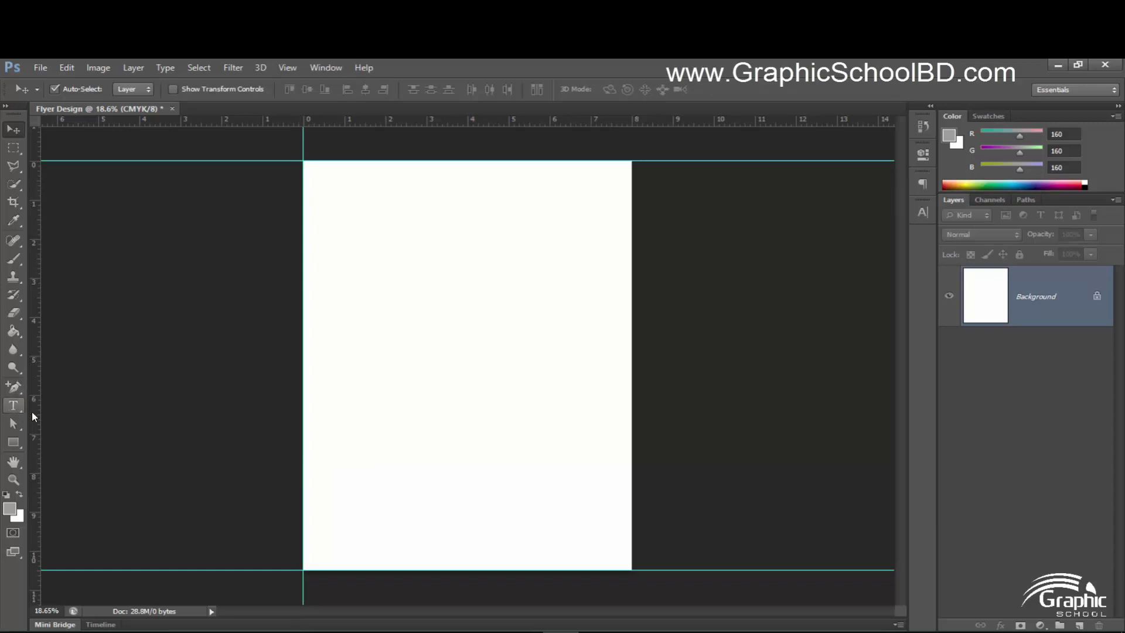
left_click_drag(34, 416, 632, 439)
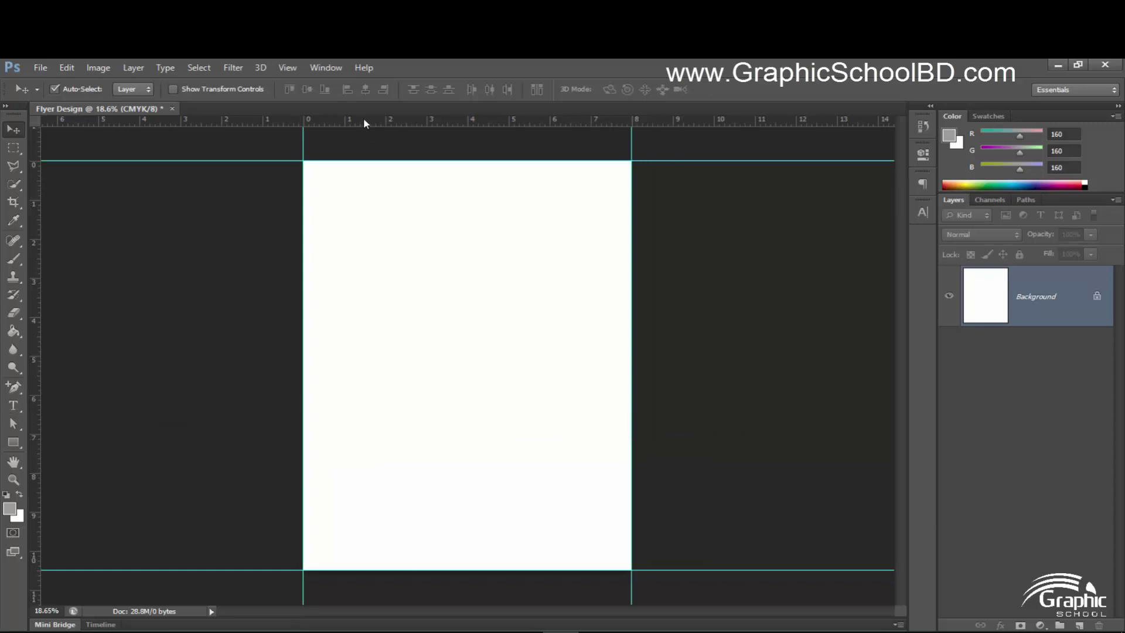
key("ctrl+r")
key("ctrl+r")
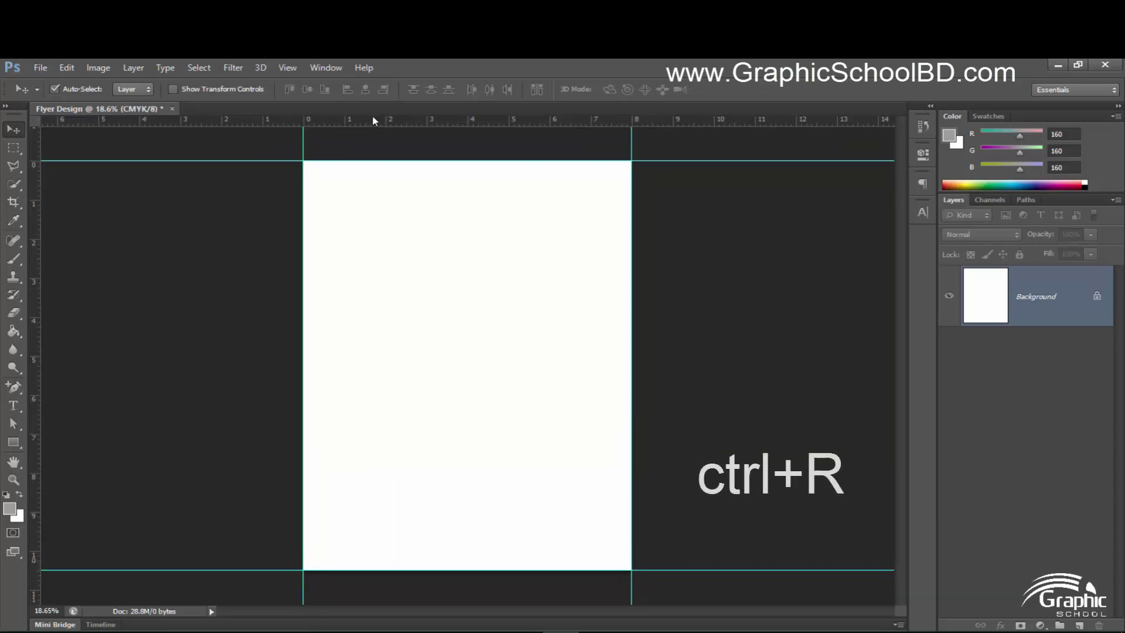
left_click_drag(371, 120, 422, 68)
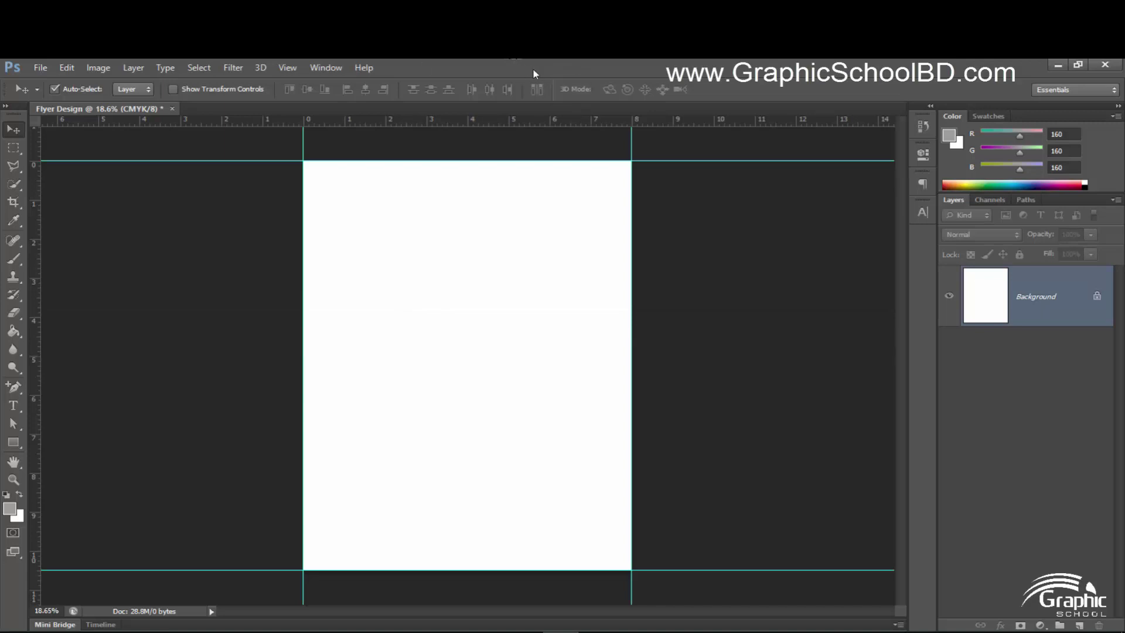
key("ctrl+minus")
key("ctrl+0")
Step: Enlarge the canvas to 8.5 inches wide and 11 inches high, keeping the center anchor
left_click(89, 67)
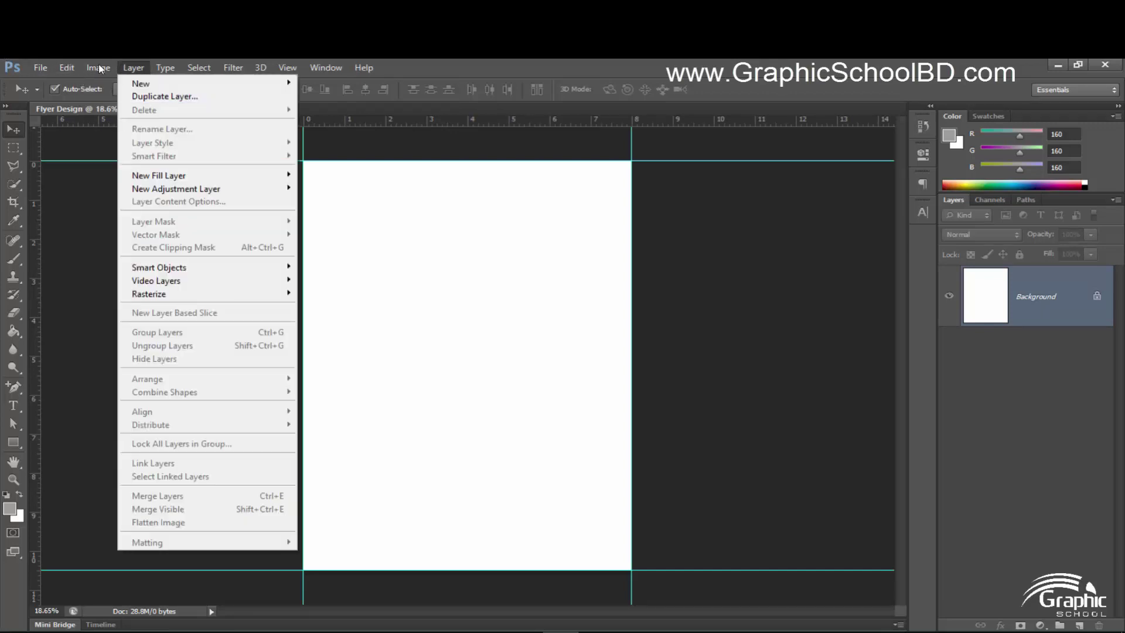
left_click(120, 181)
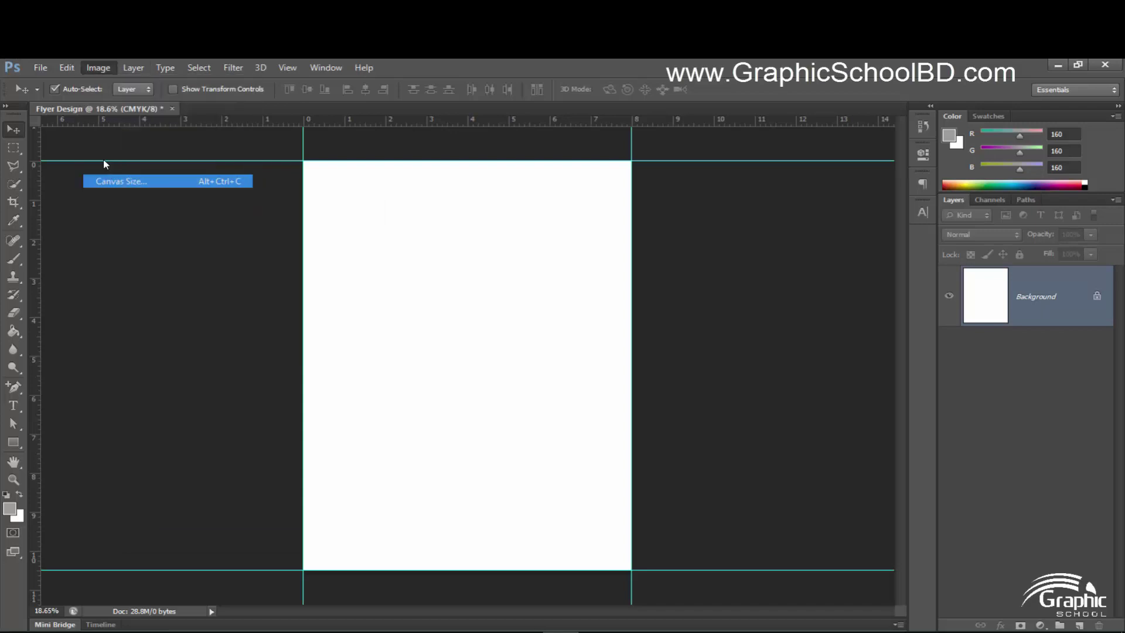
left_click(523, 309)
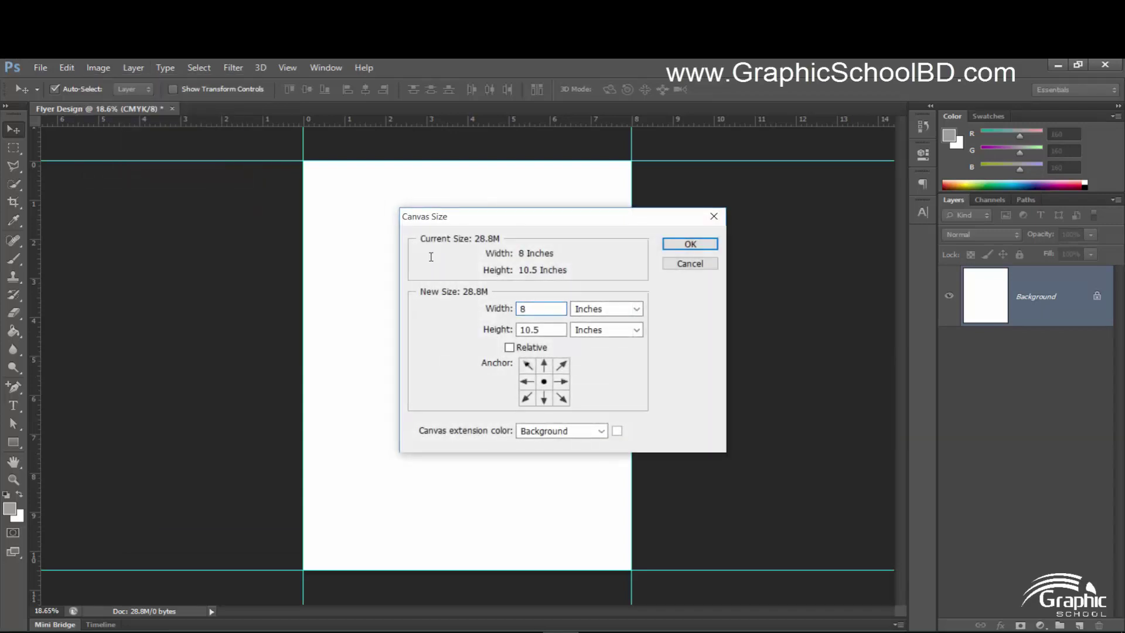
type(".5")
key("Tab")
type("11")
left_click(668, 243)
key("ctrl+minus")
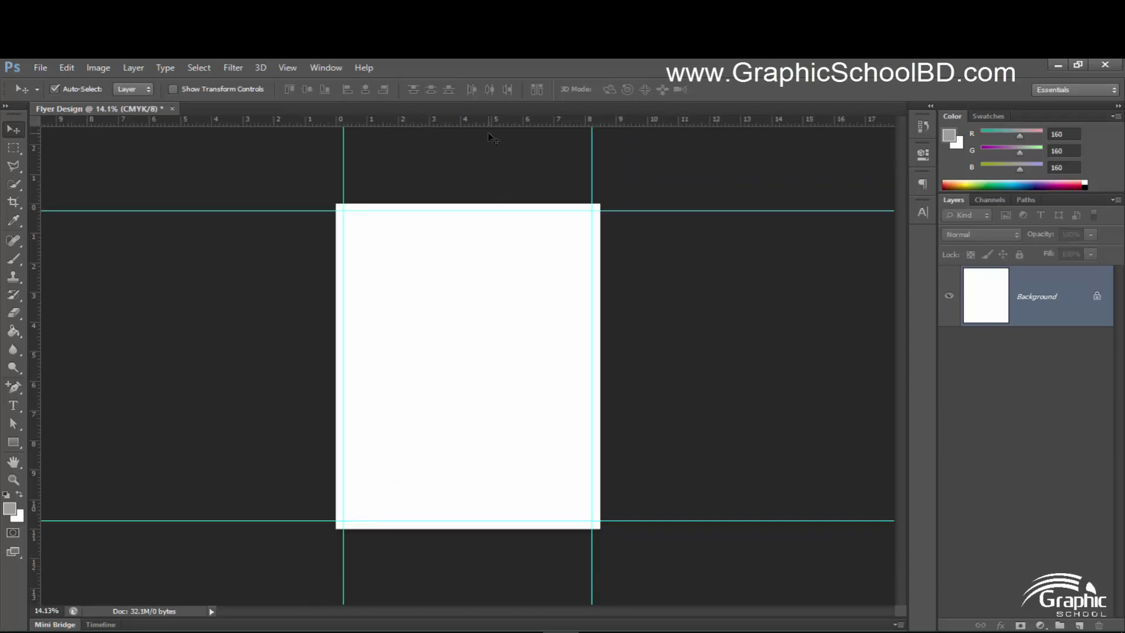
Step: Add a second set of ruler guides along the four outer edges of the enlarged canvas
scroll(489, 137, "up", 1)
left_click_drag(491, 121, 472, 569)
left_click_drag(435, 121, 486, 562)
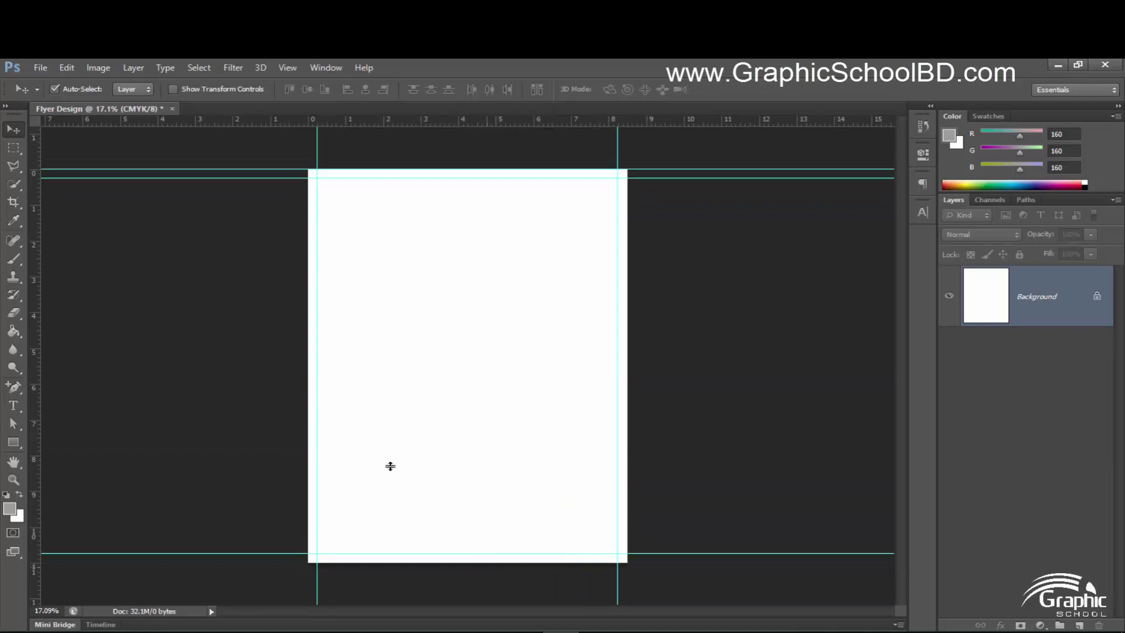
left_click_drag(34, 378, 308, 409)
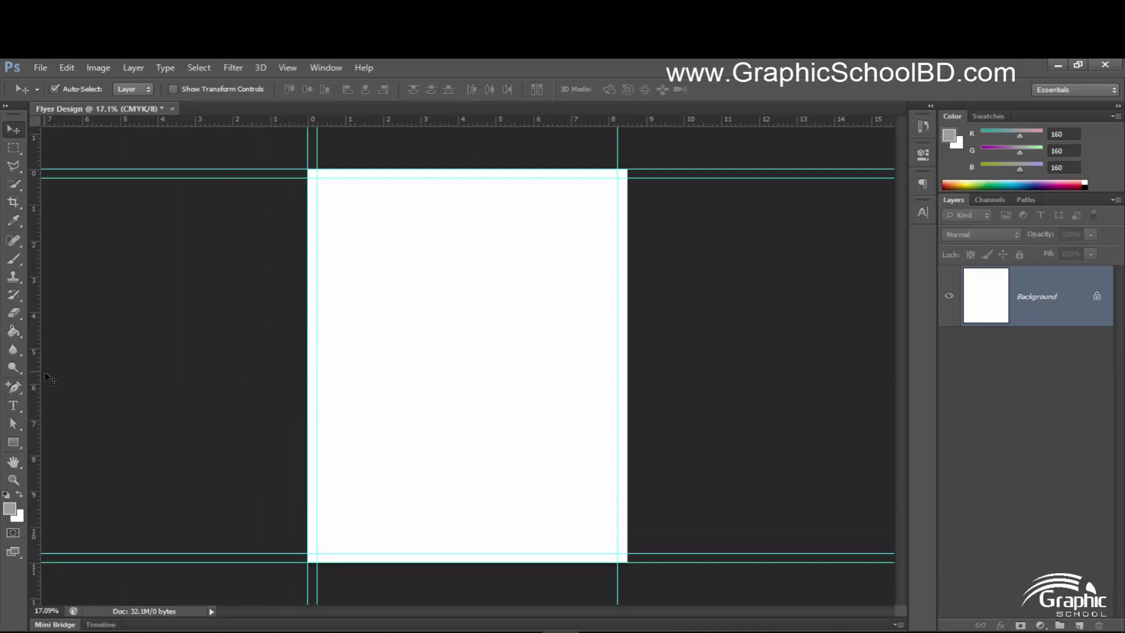
left_click_drag(35, 380, 621, 409)
scroll(485, 344, "up", 2)
scroll(486, 343, "down", 3)
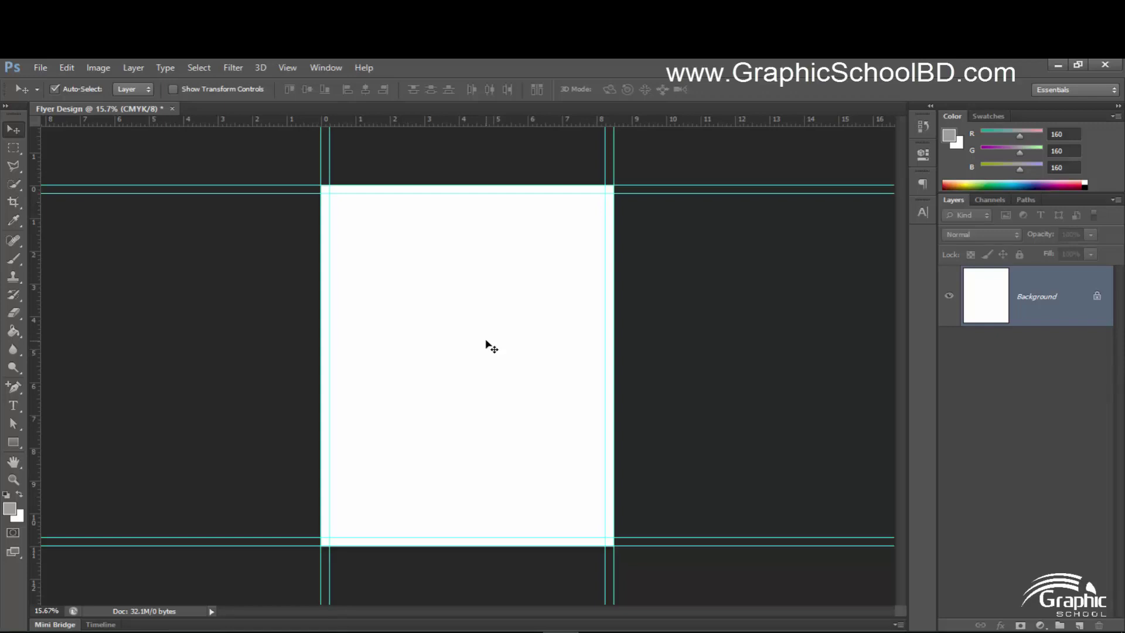
Step: Open the Canvas Size settings for the flyer document
left_click(98, 67)
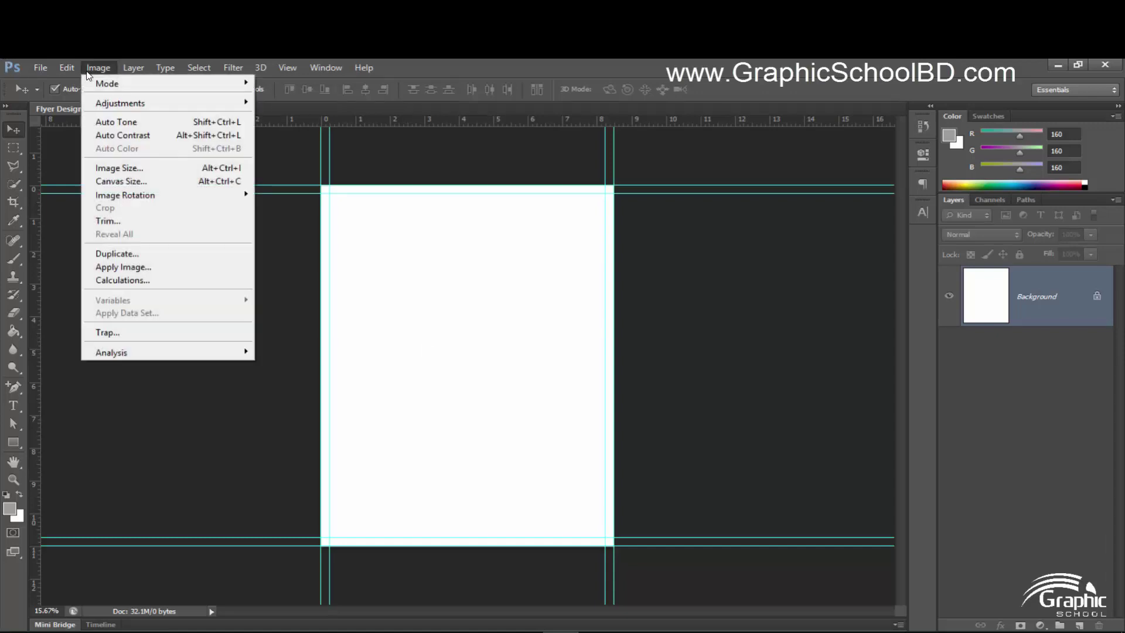
left_click(126, 181)
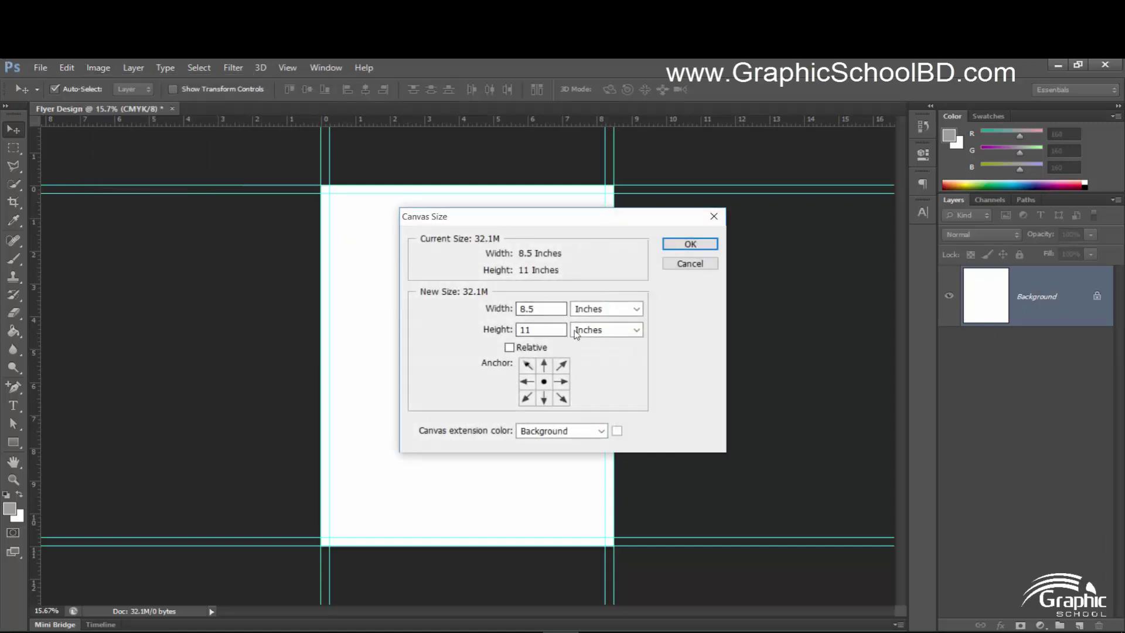
left_click(544, 308)
key("BackSpace")
type("75")
key("BackSpace")
key("BackSpace")
key("BackSpace")
key("BackSpace")
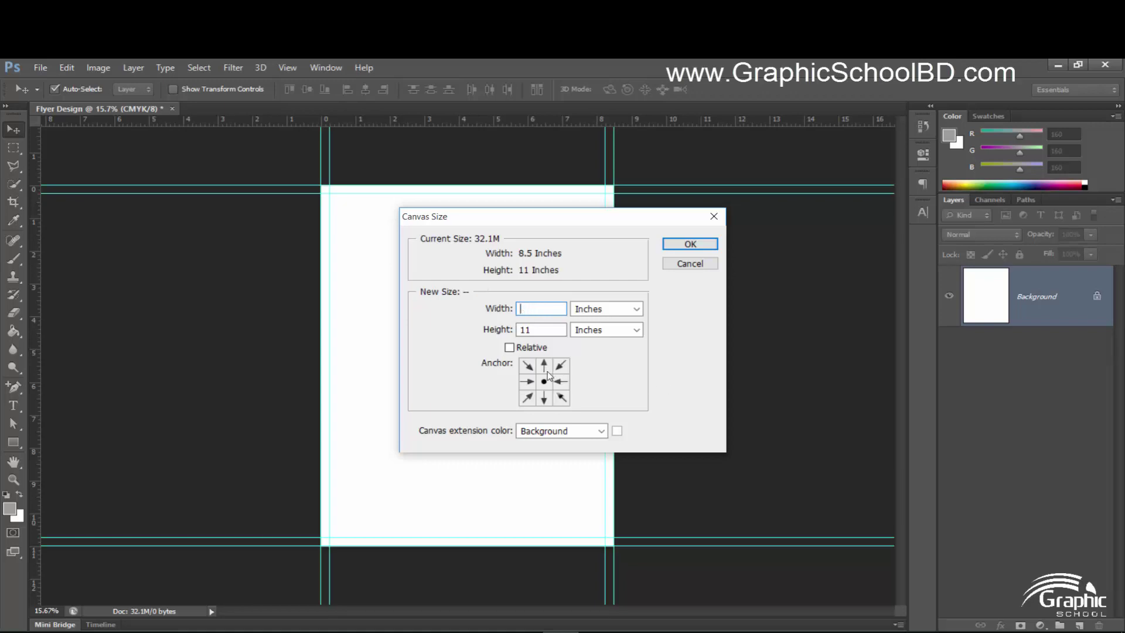
left_click(516, 351)
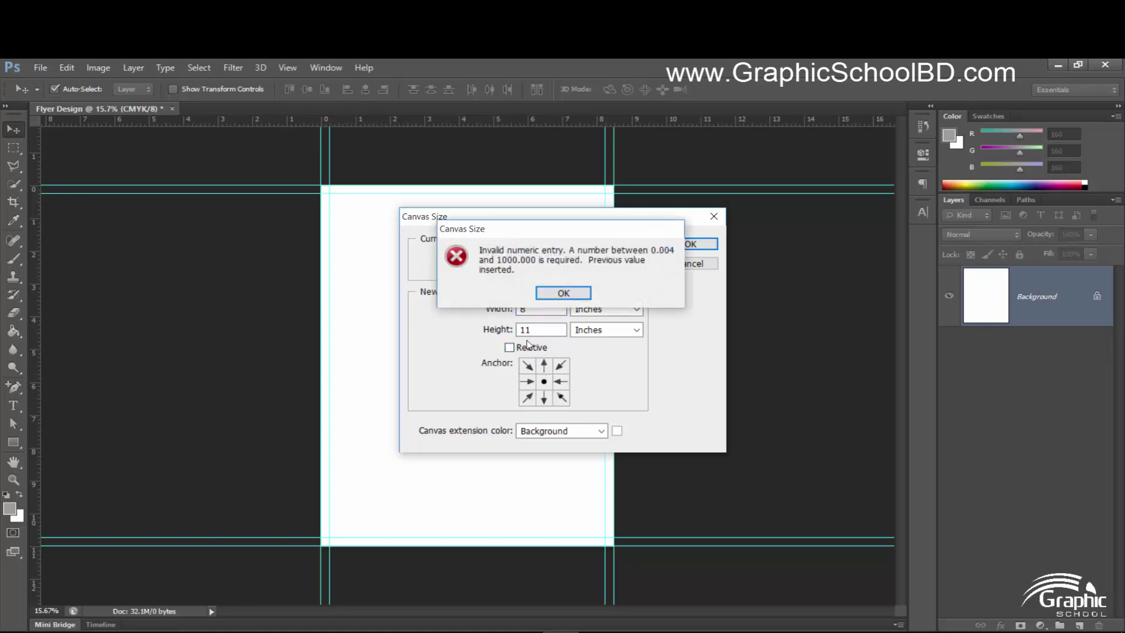
left_click(560, 291)
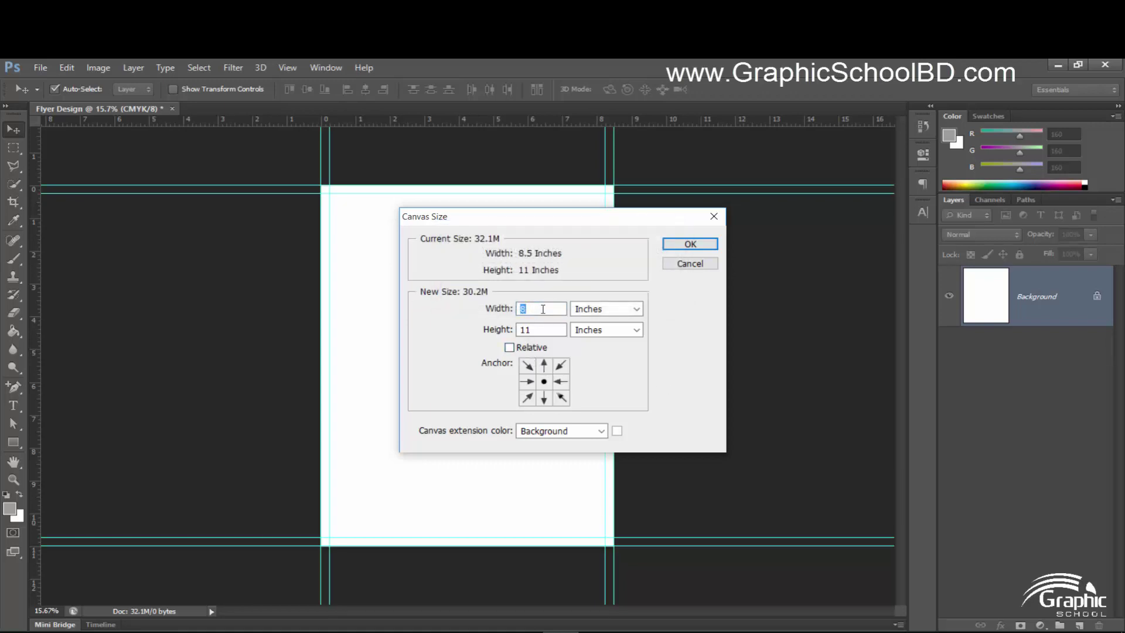
type("0.25")
Step: Extend the canvas by a relative 0.25 inches in both width and height
left_click(509, 347)
double_click(539, 309)
type(".25")
double_click(540, 328)
type("0.")
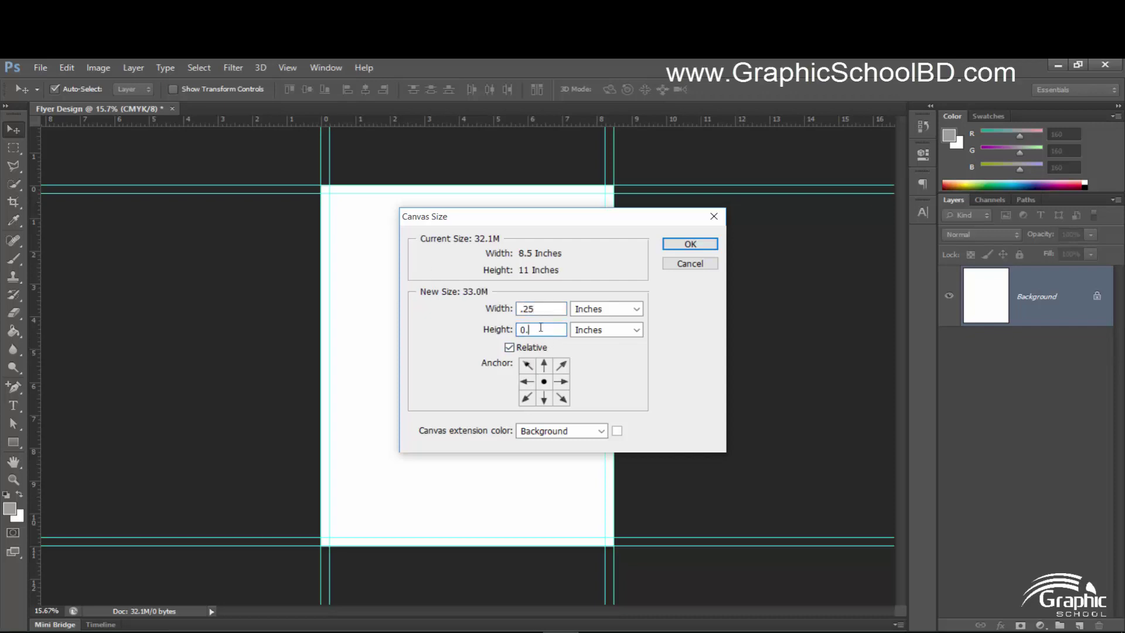
type("25")
left_click(690, 243)
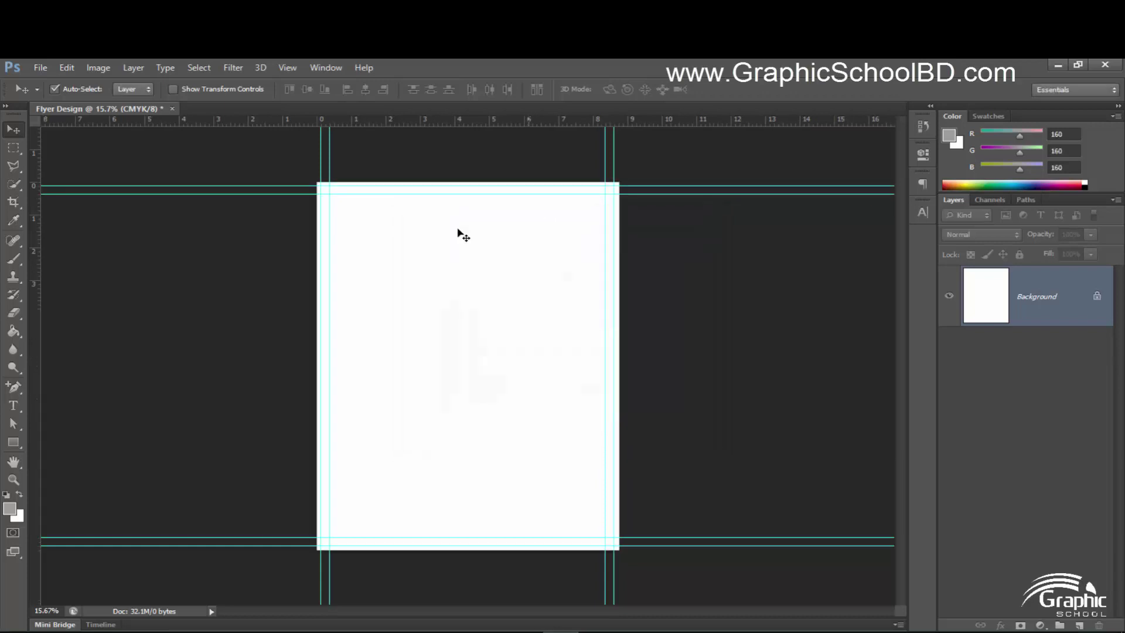
Step: Examine the margins between the guides and the outer canvas edges on all sides of the page
scroll(319, 188, "up", 4)
left_click_drag(146, 141, 578, 495)
key("ctrl+0")
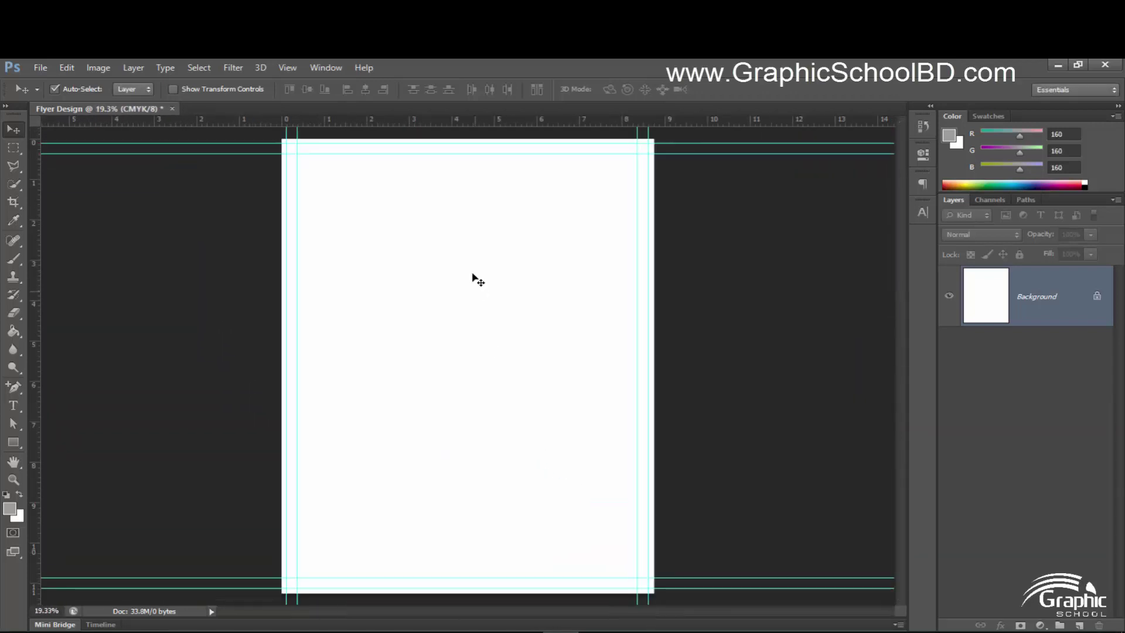
scroll(484, 277, "down", 1)
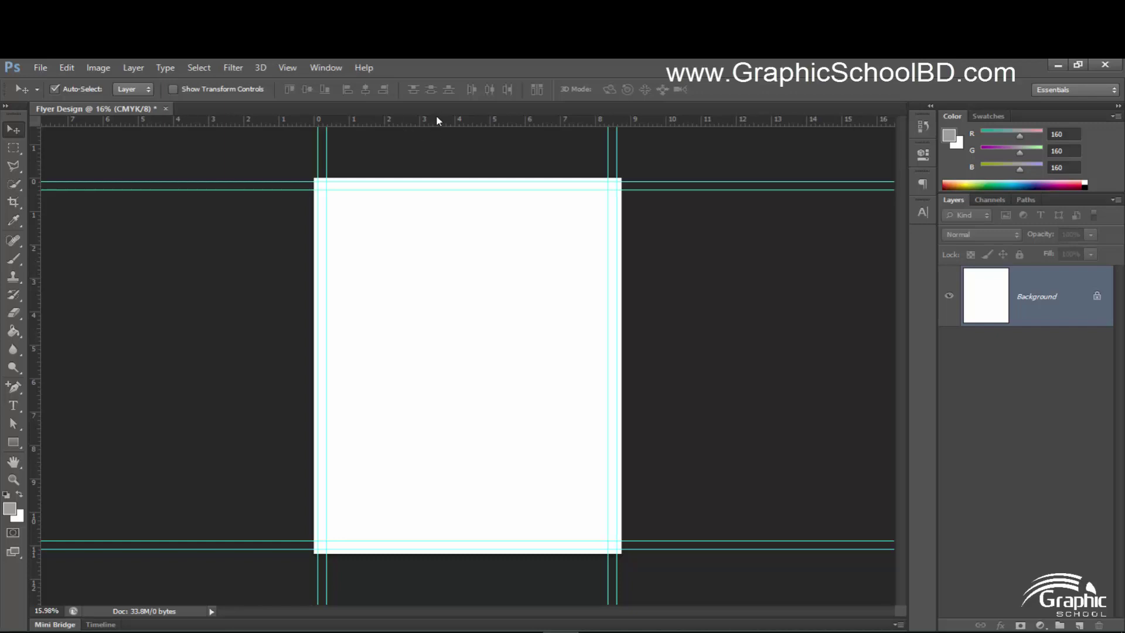
left_click_drag(431, 151, 434, 181)
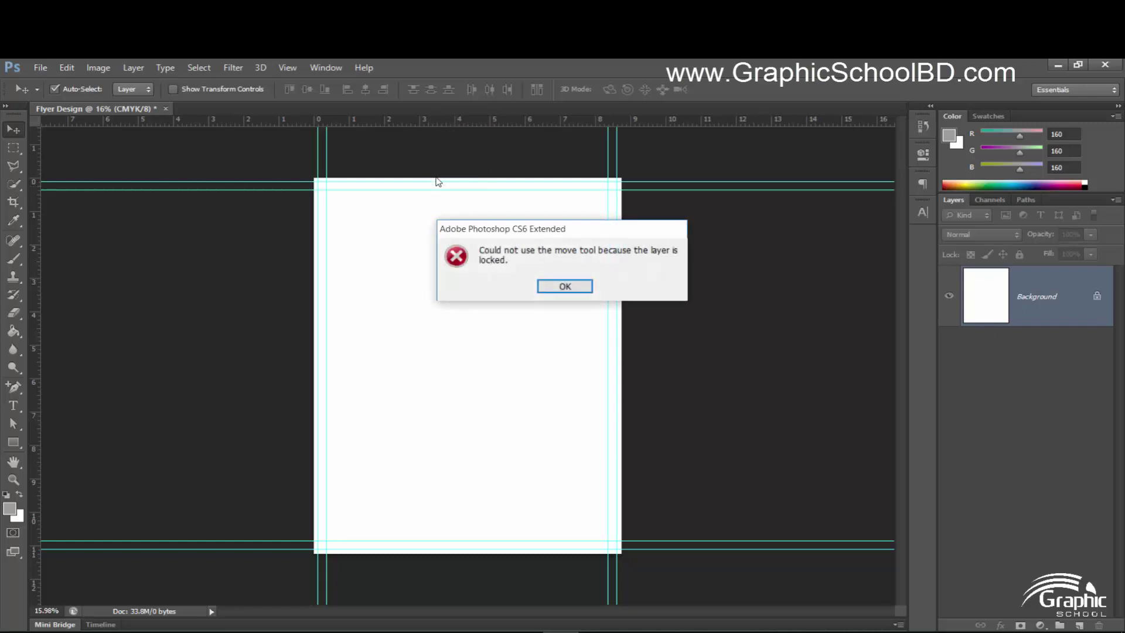
left_click(558, 288)
scroll(648, 381, "up", 2)
scroll(648, 422, "up", 1)
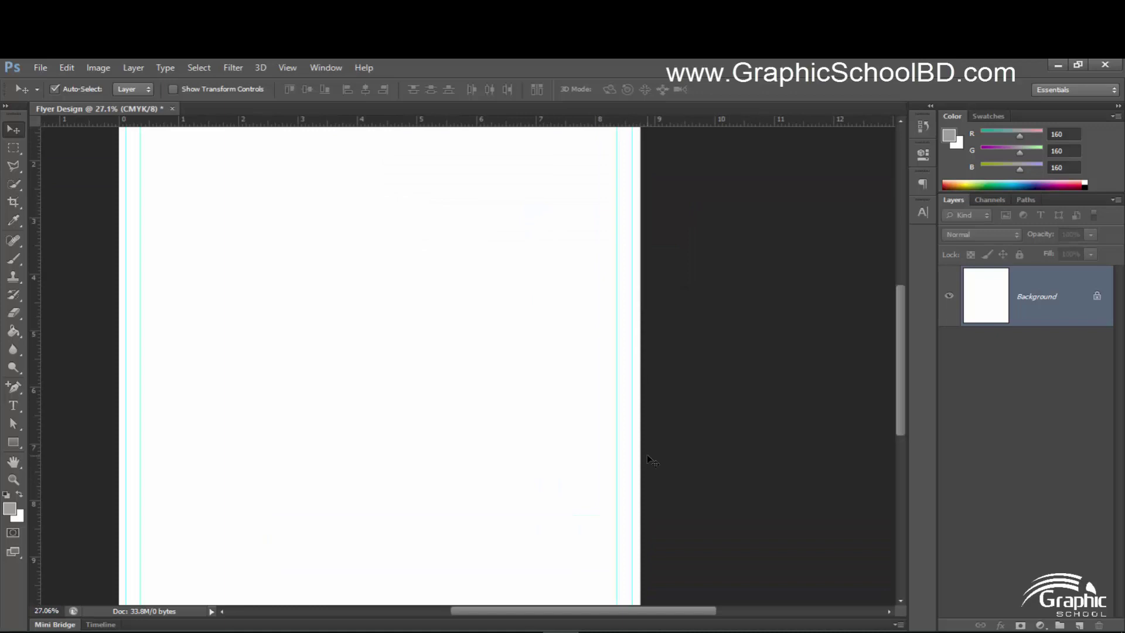
scroll(606, 440, "down", 3)
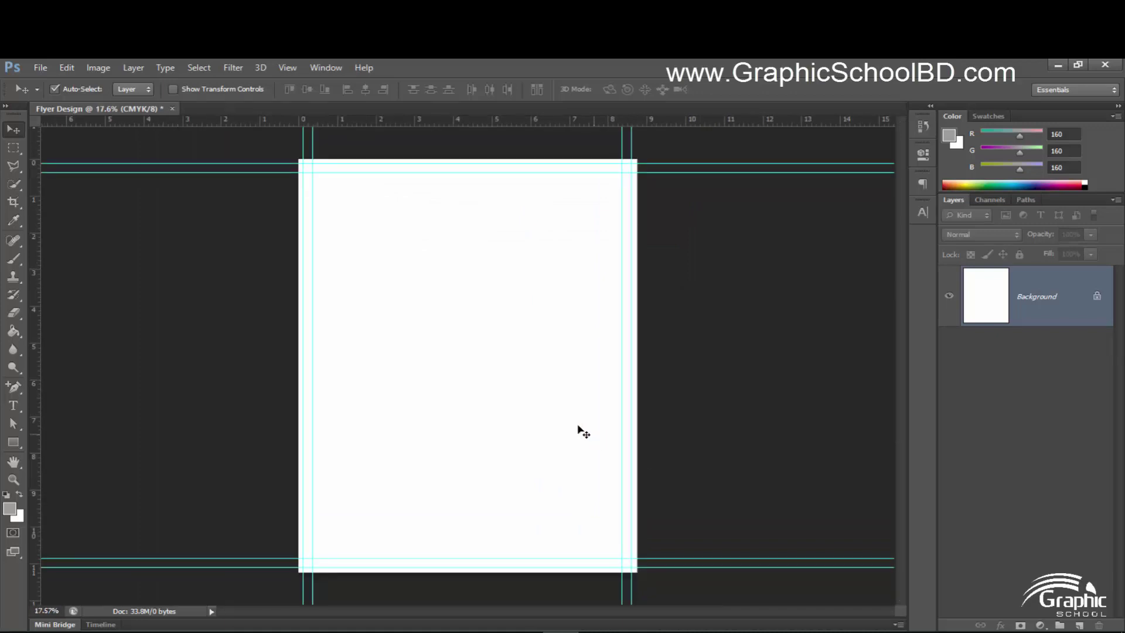
Step: Draw a rectangle shape about 2550 by 3407 px covering the flyer page between the outer vertical guides
scroll(583, 431, "down", 2)
scroll(593, 432, "up", 2)
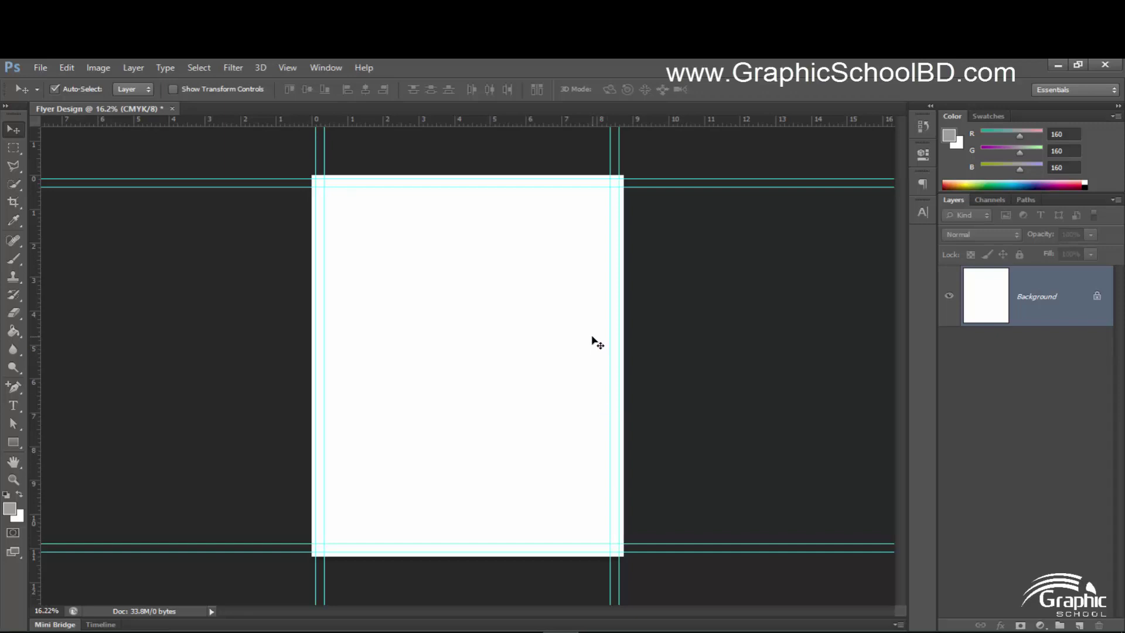
left_click_drag(13, 442, 79, 444)
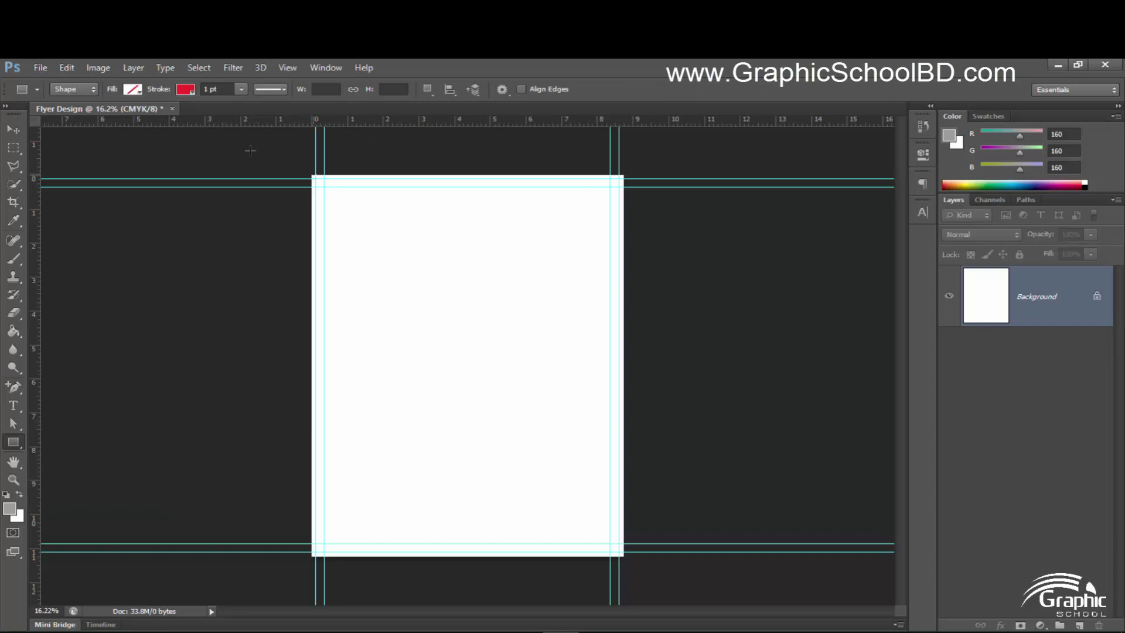
left_click_drag(316, 174, 638, 582)
left_click_drag(622, 554, 623, 558)
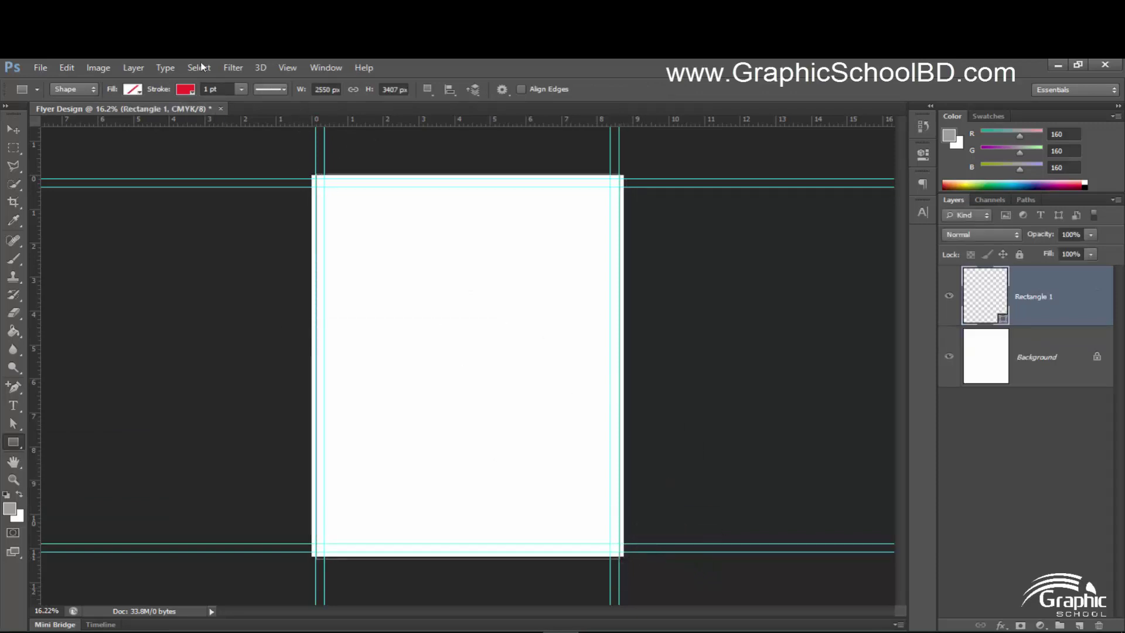
Step: Remove the rectangle's stroke and give it a solid black fill
left_click(132, 89)
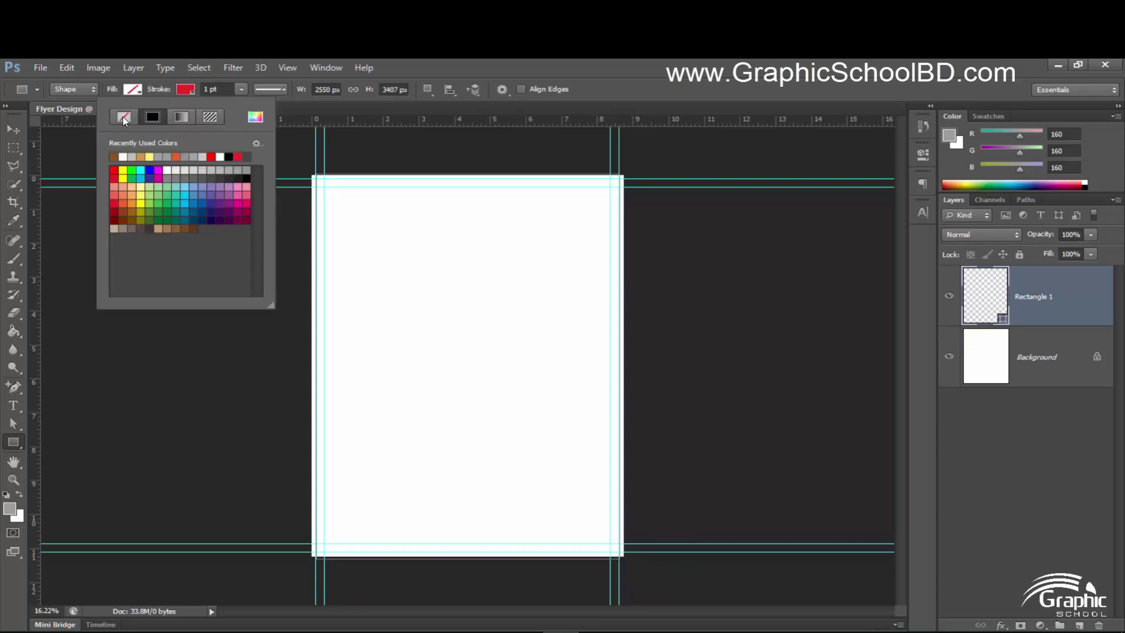
left_click(123, 117)
left_click(133, 91)
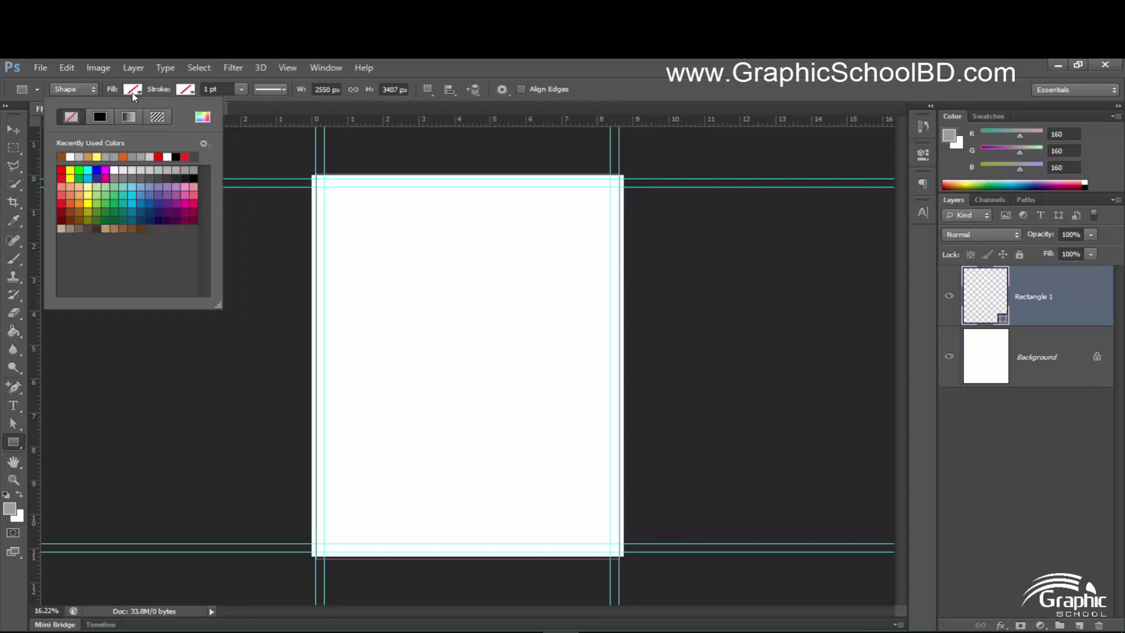
left_click(70, 157)
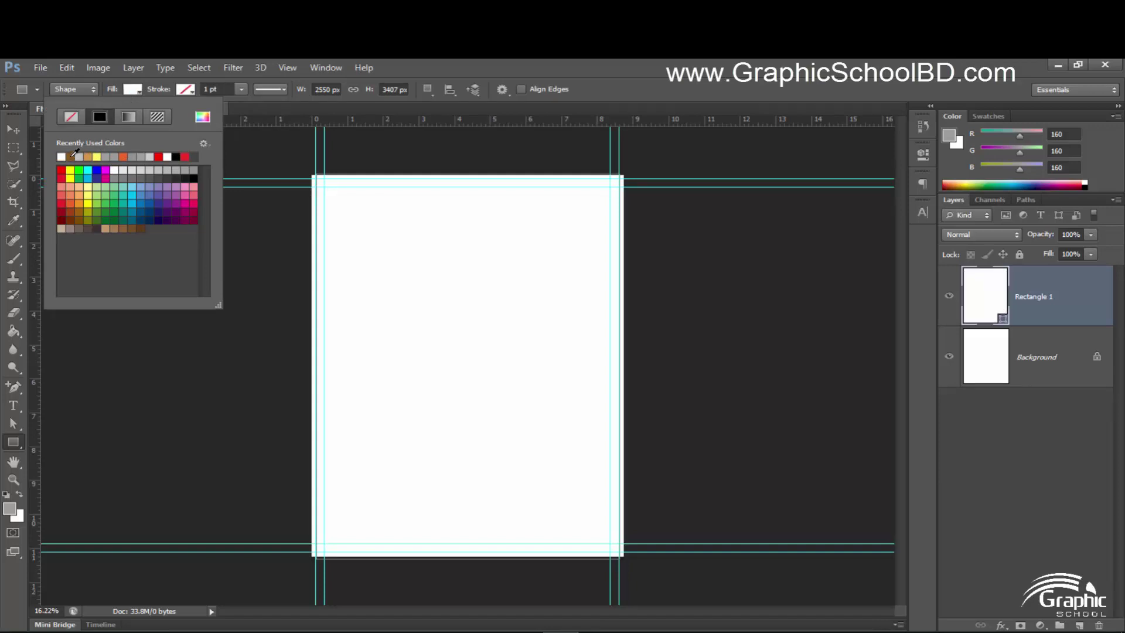
left_click(176, 157)
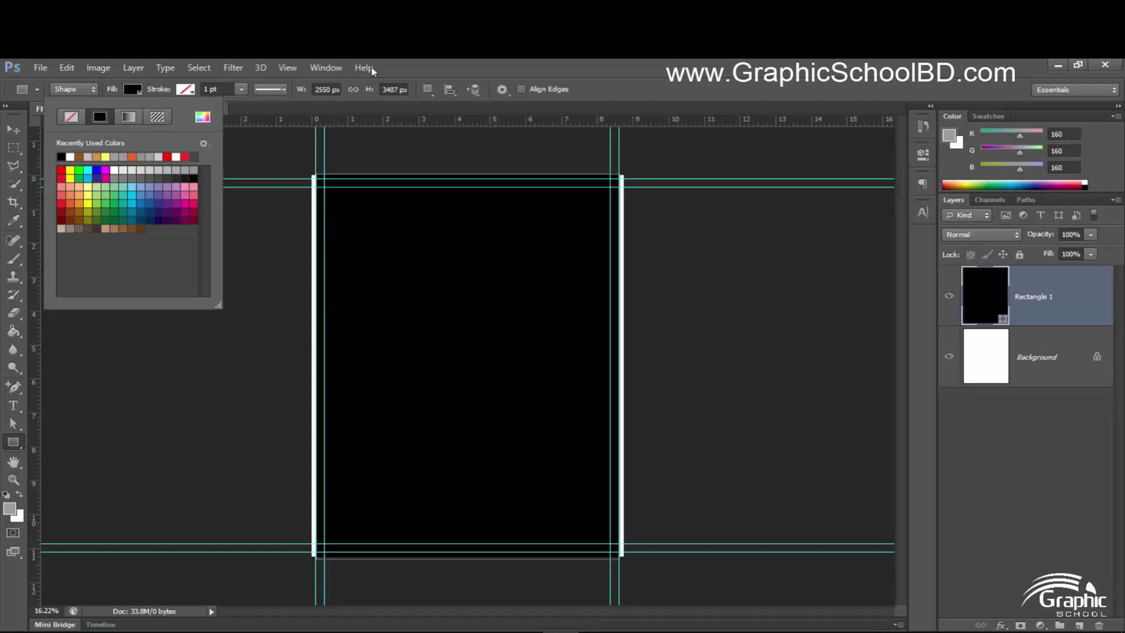
left_click(447, 78)
key("v")
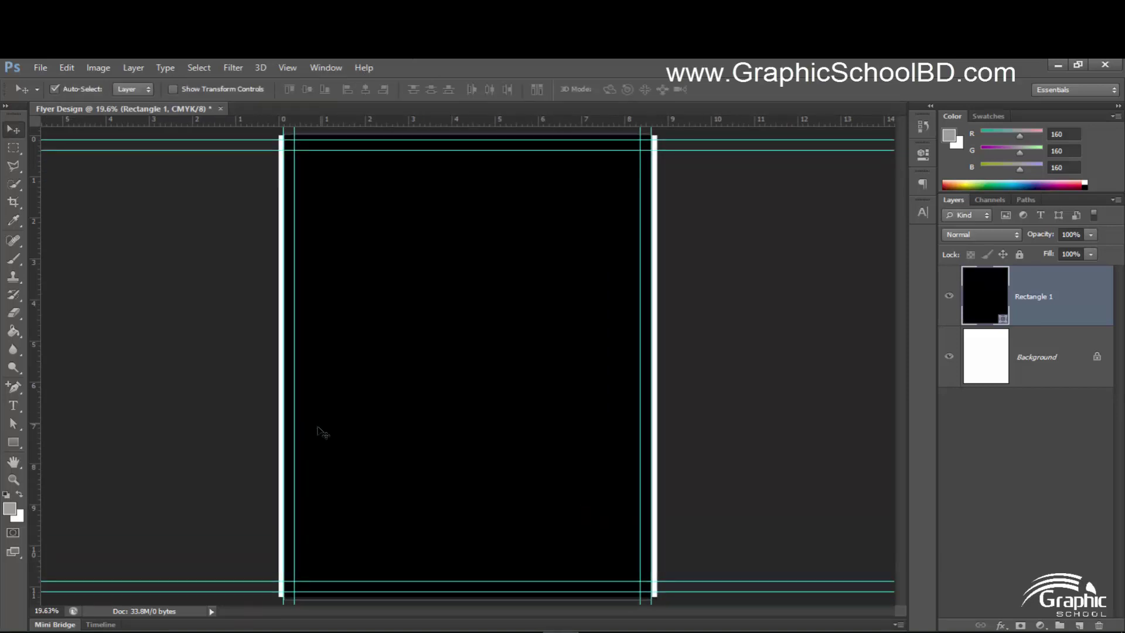
Step: Free-transform the rectangle, stretching its left and right sides out to the canvas edges
key("ctrl+t")
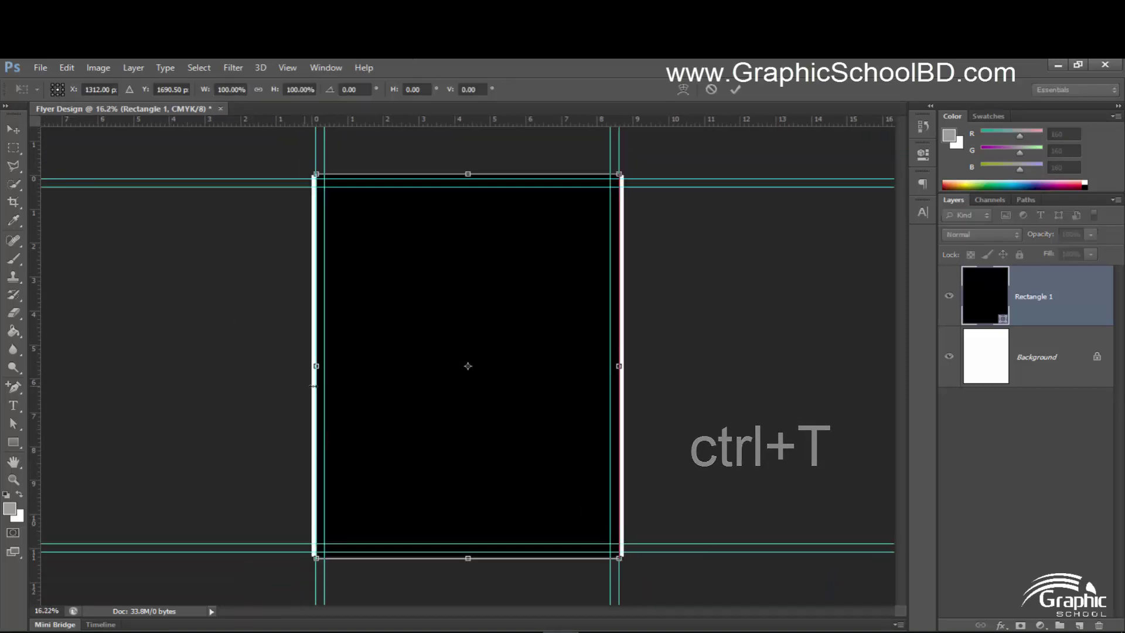
scroll(331, 388, "up", 8)
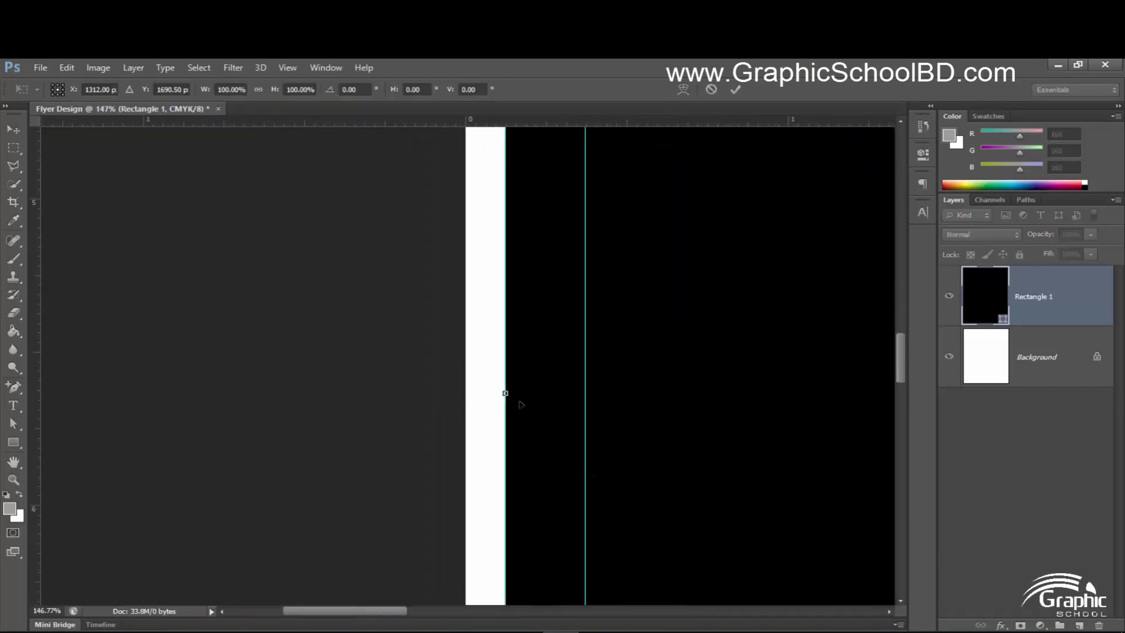
left_click_drag(503, 392, 466, 382)
scroll(583, 414, "down", 8)
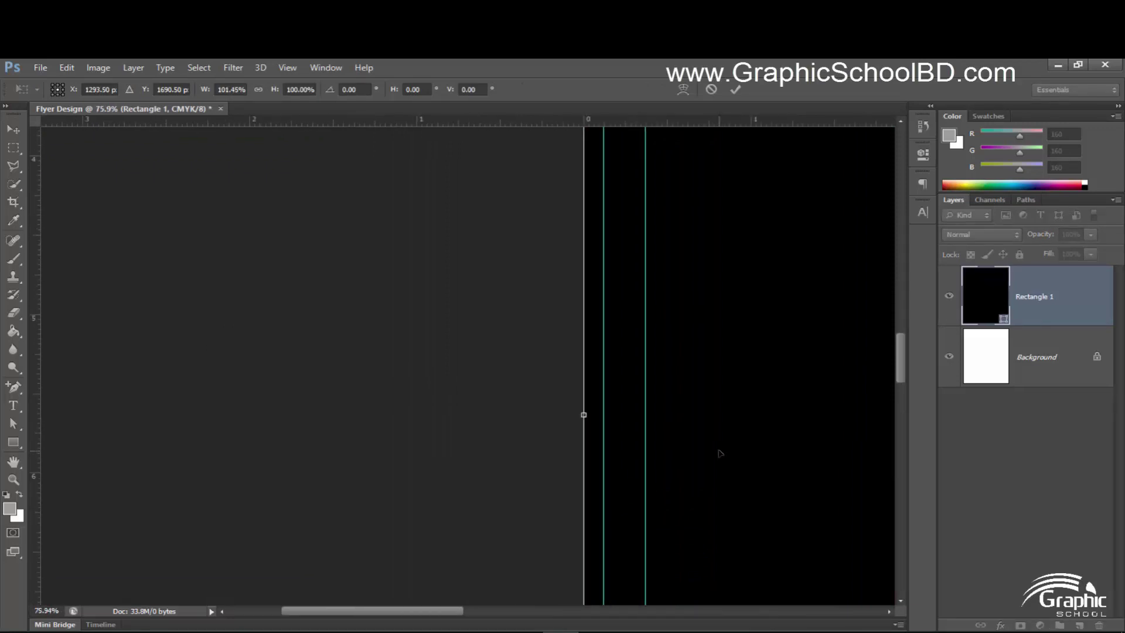
left_click_drag(791, 440, 295, 388)
scroll(294, 375, "up", 5)
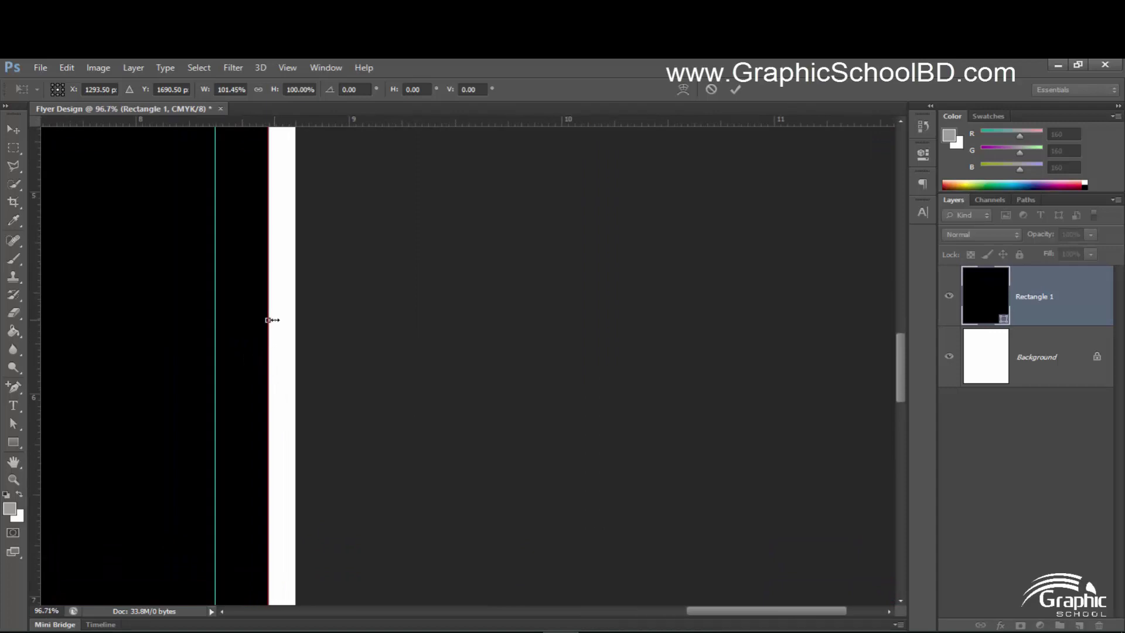
left_click_drag(267, 321, 320, 328)
scroll(320, 328, "down", 8)
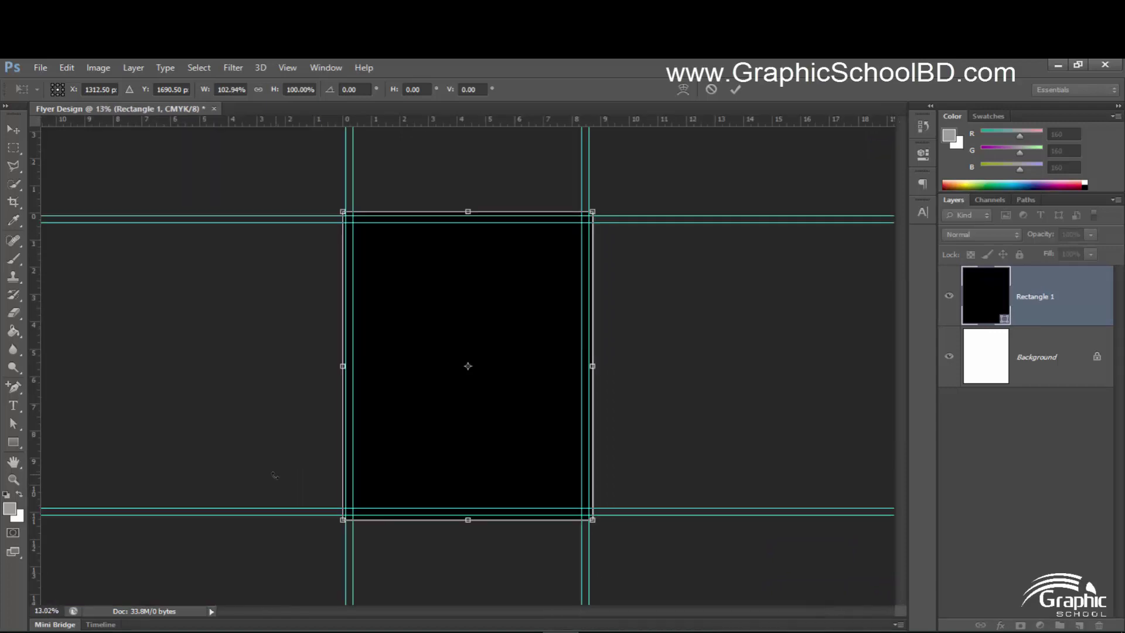
Step: Pull the rectangle's bottom and top sides in to the canvas edges and commit the transform
scroll(489, 516, "up", 5)
scroll(402, 500, "down", 4)
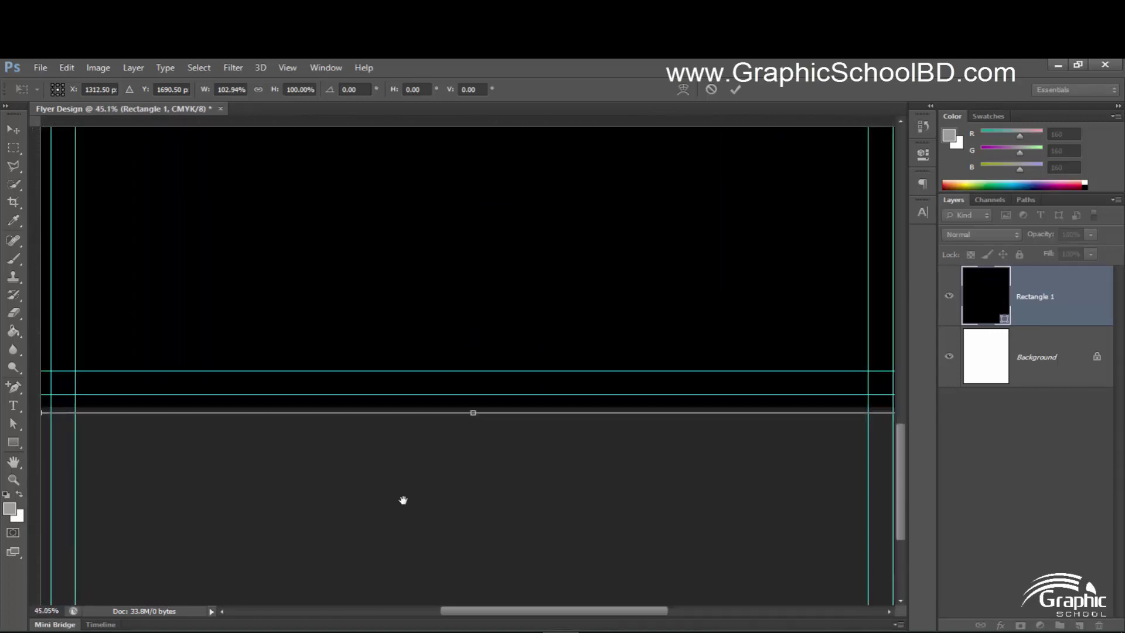
scroll(452, 335, "up", 6)
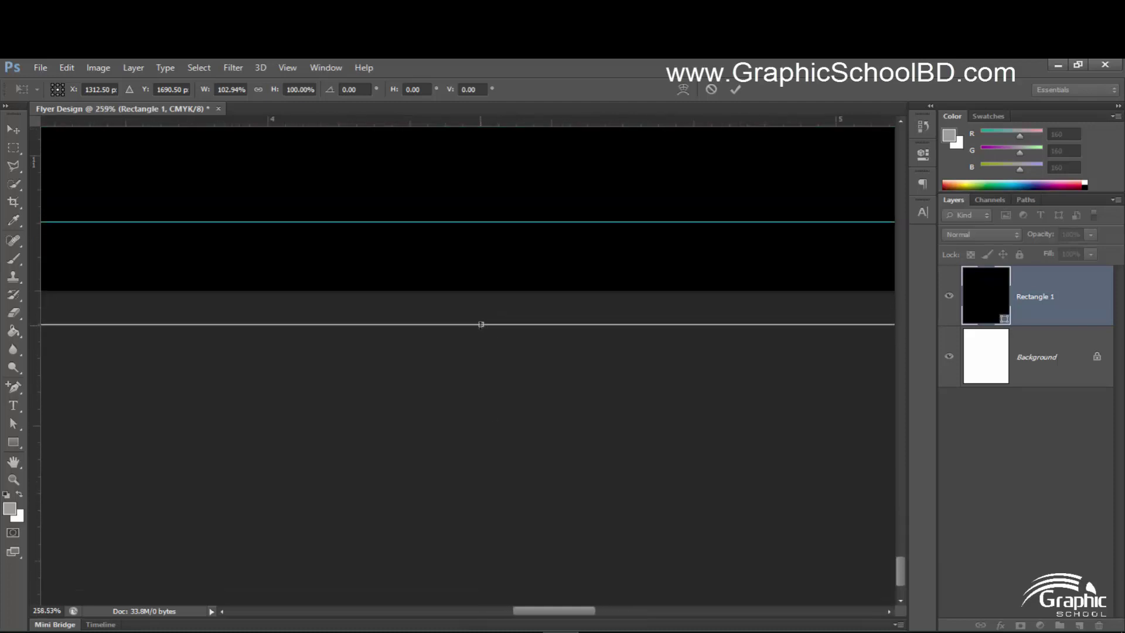
left_click_drag(481, 324, 479, 289)
scroll(620, 374, "down", 6)
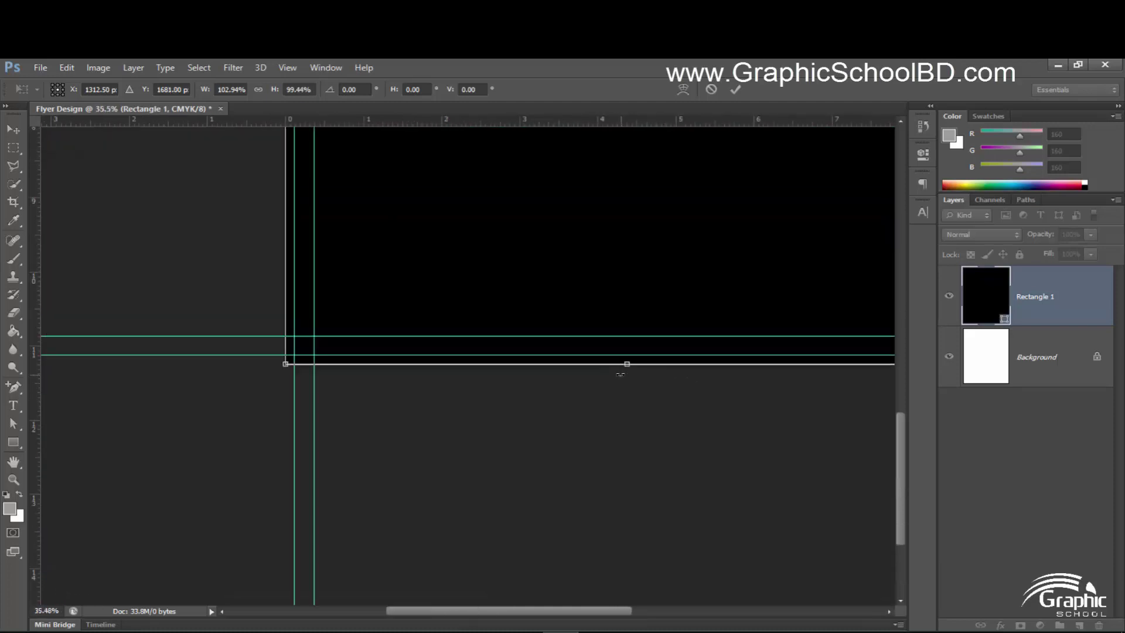
key("ctrl+0")
scroll(471, 130, "up", 9)
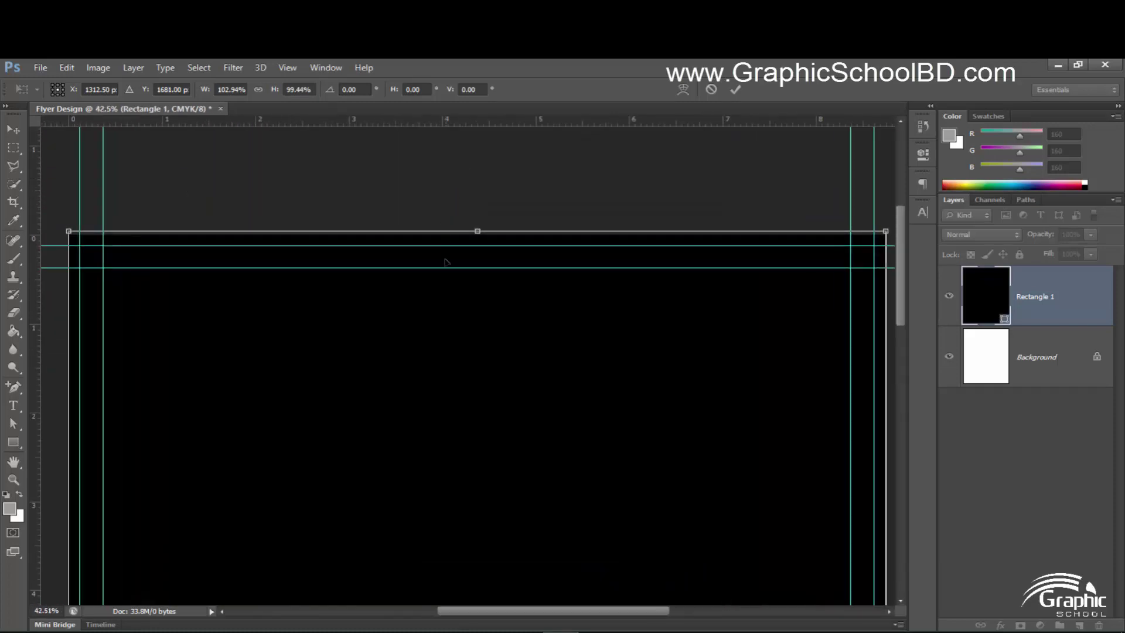
scroll(536, 238, "up", 3)
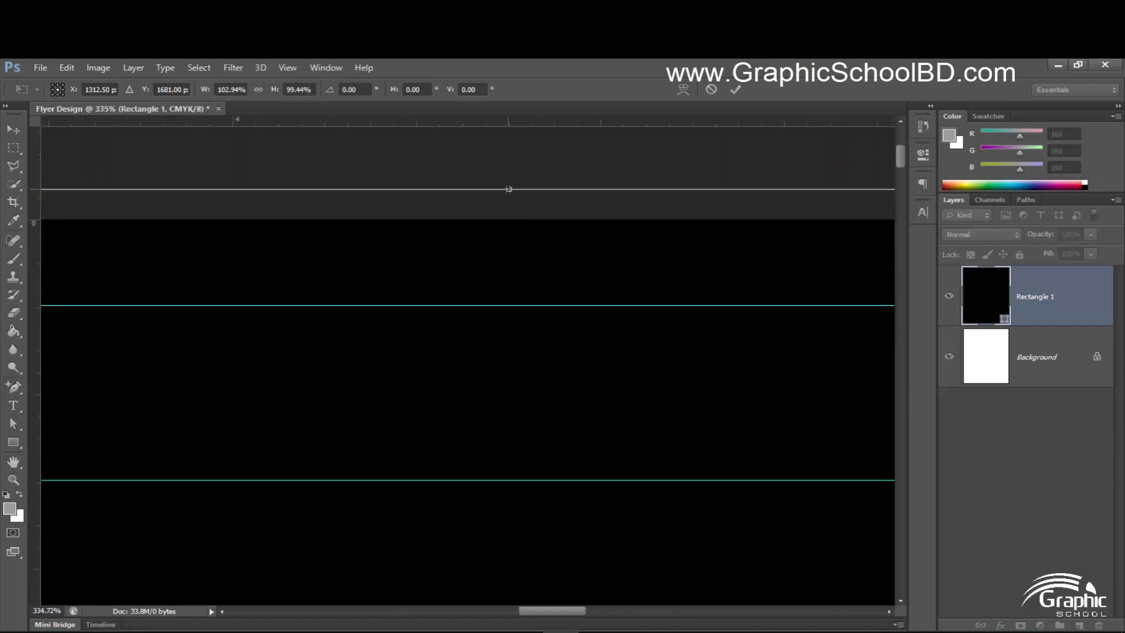
left_click_drag(509, 189, 513, 224)
scroll(620, 425, "down", 6)
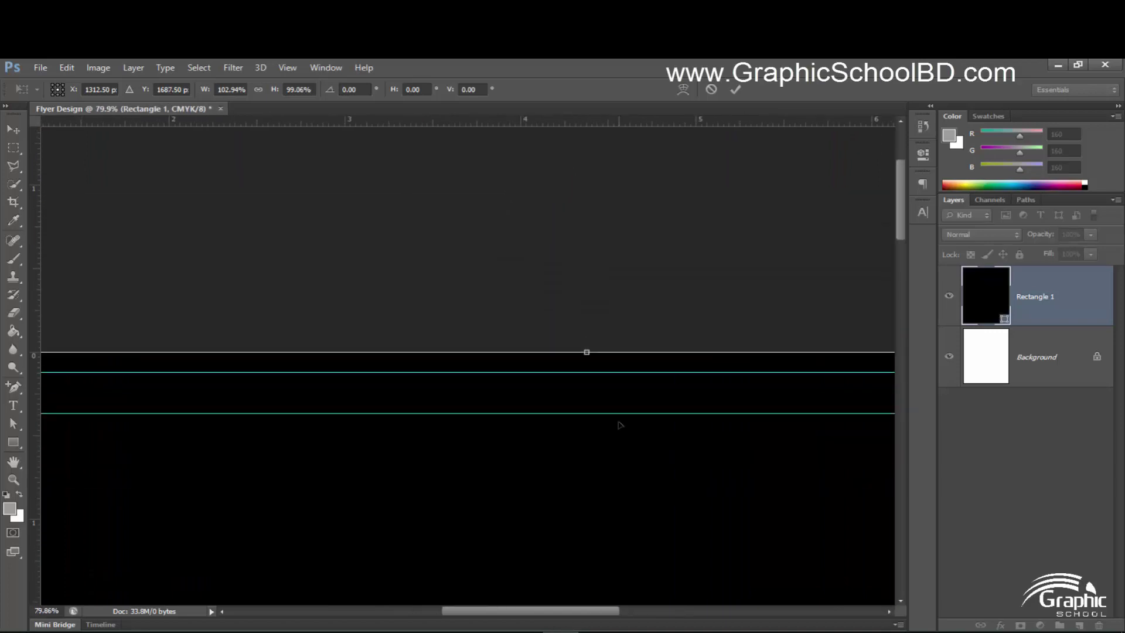
scroll(620, 425, "down", 8)
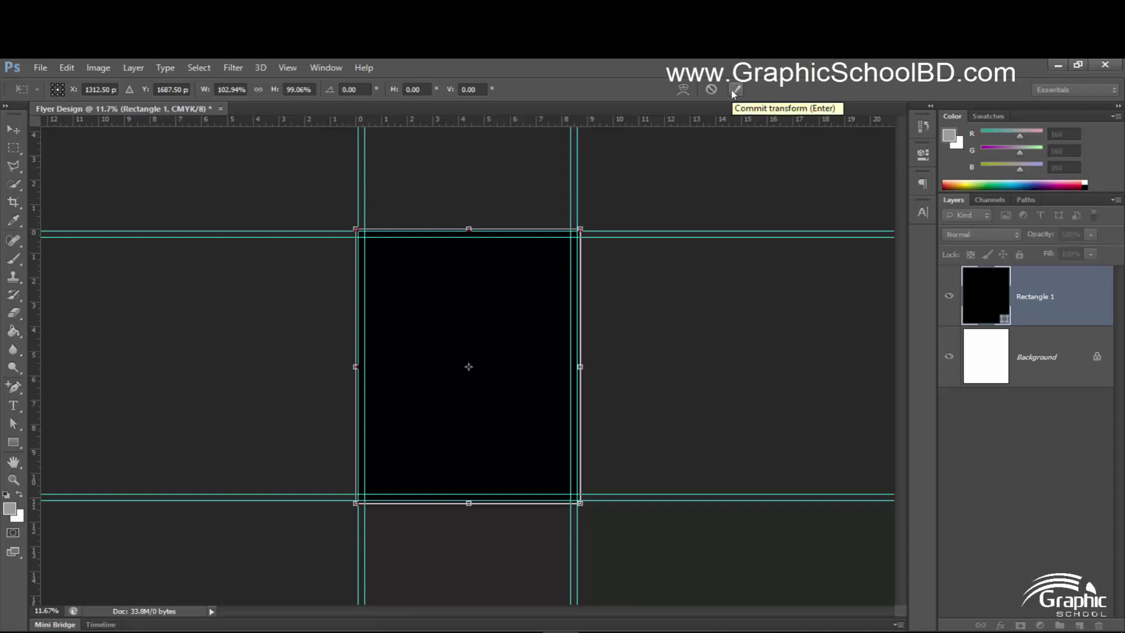
left_click(732, 90)
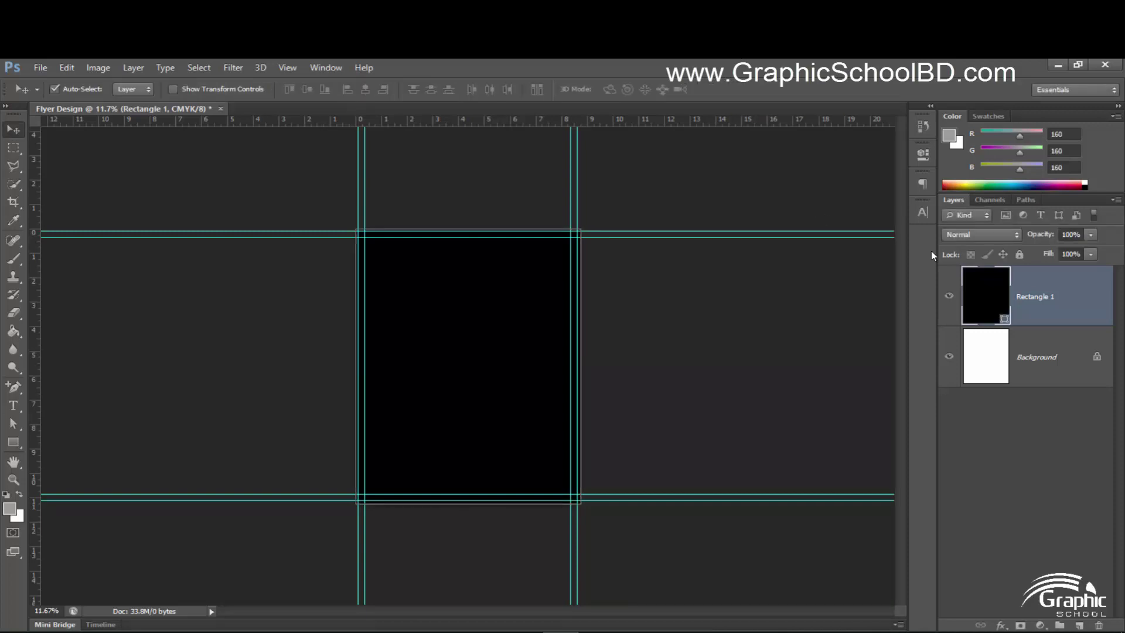
Step: Delete the locked Background layer and recolour the rectangle white (ffffff)
left_click(998, 367)
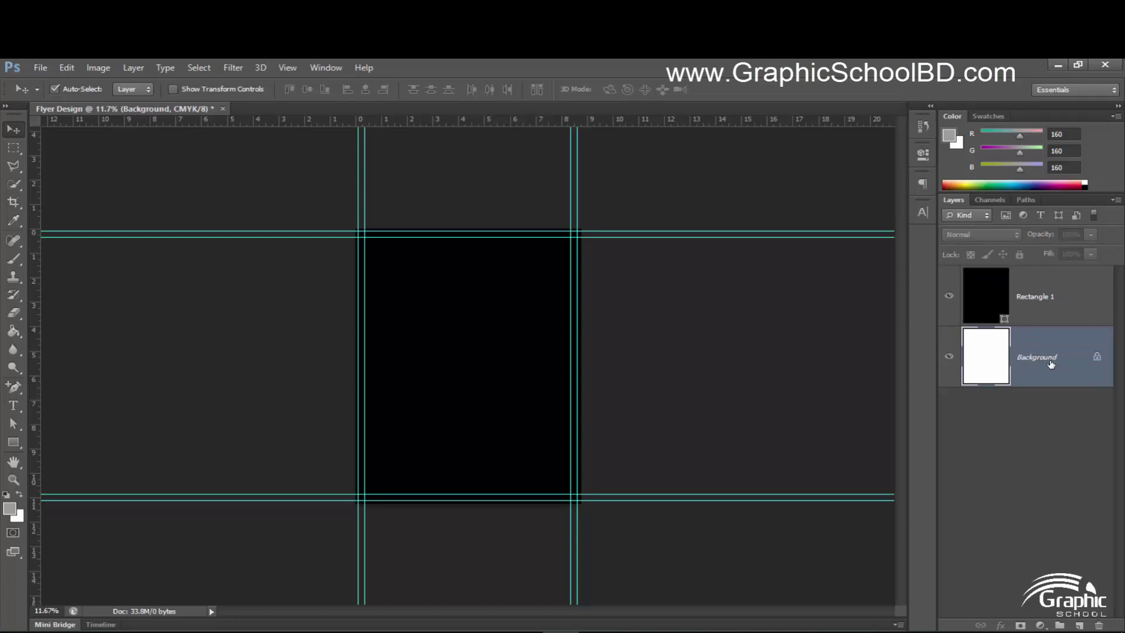
left_click_drag(1053, 363, 1099, 624)
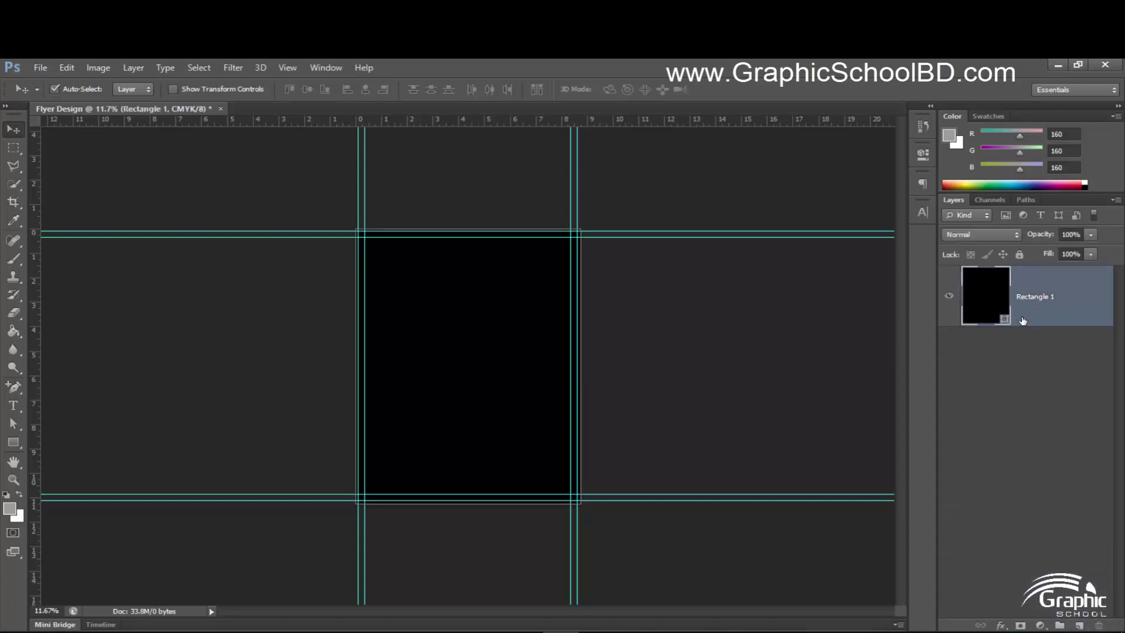
double_click(1003, 319)
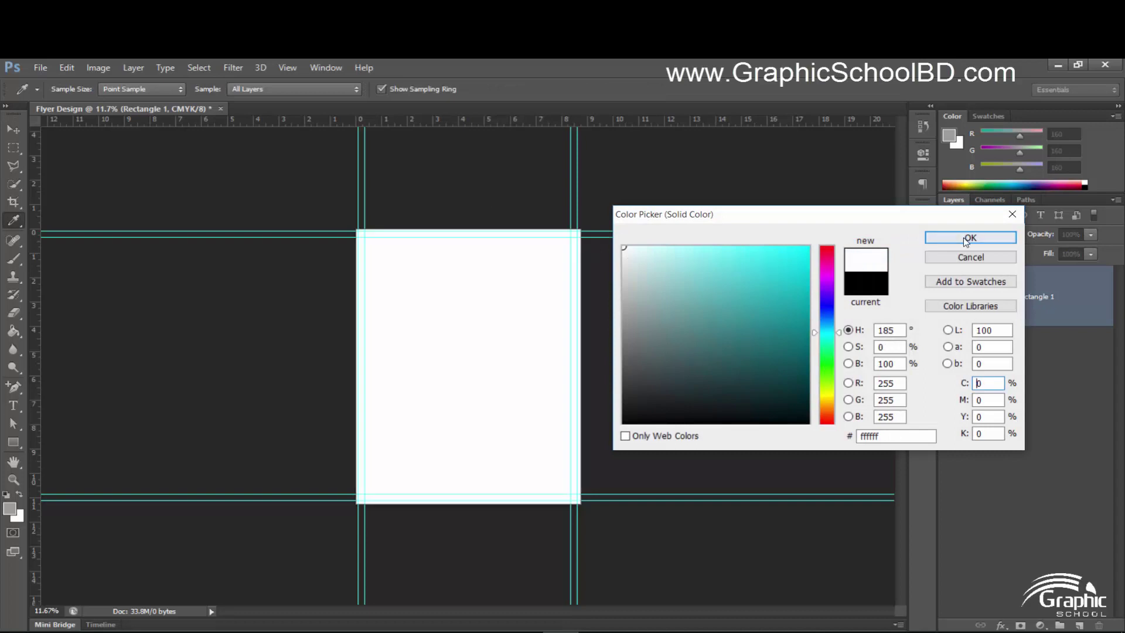
left_click(970, 237)
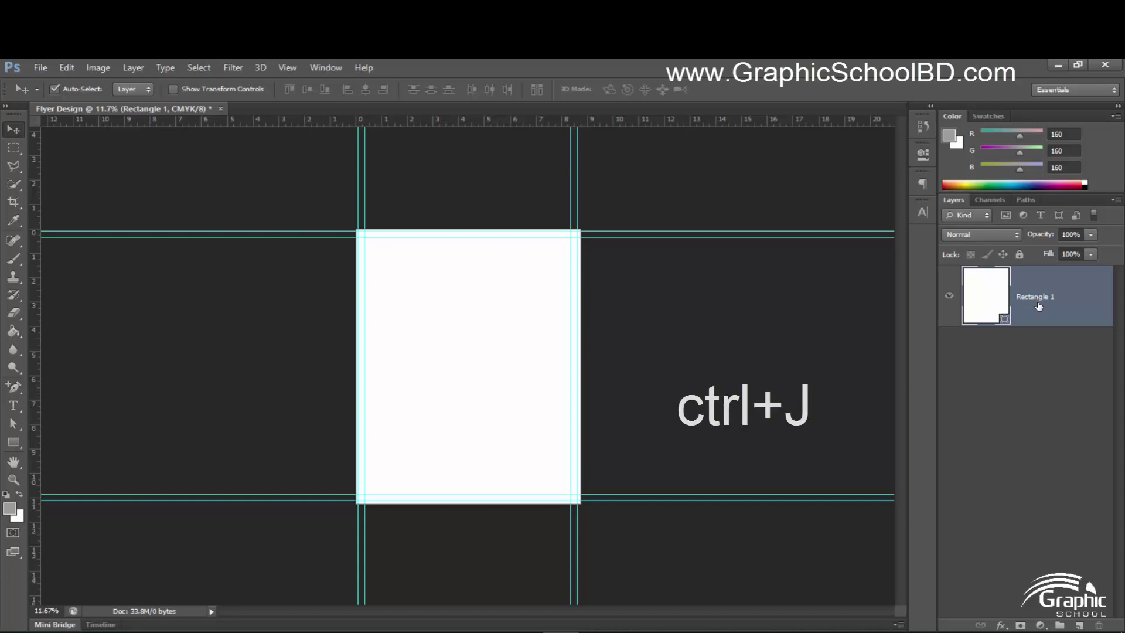
Step: Put the rectangle layer into a new group named Background
key("ctrl+g")
double_click(1005, 274)
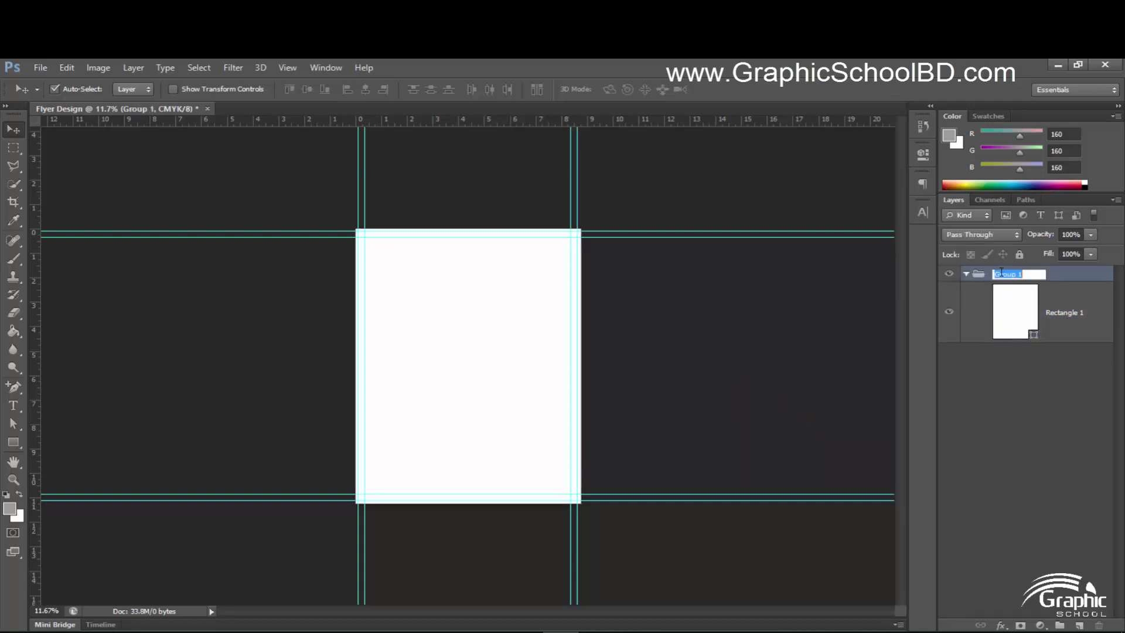
type("Background")
key("Return")
Step: Duplicate the rectangle layer, move the copy above the Background group, and collapse the group
key("alt+bracketleft")
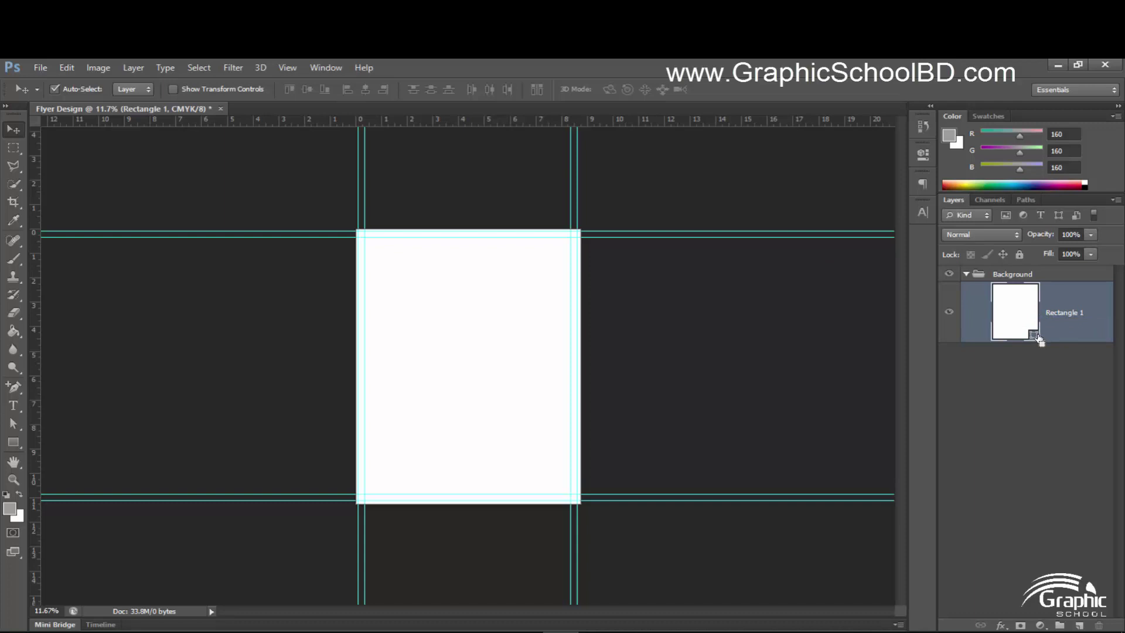
key("ctrl+j")
left_click_drag(1032, 314, 1034, 267)
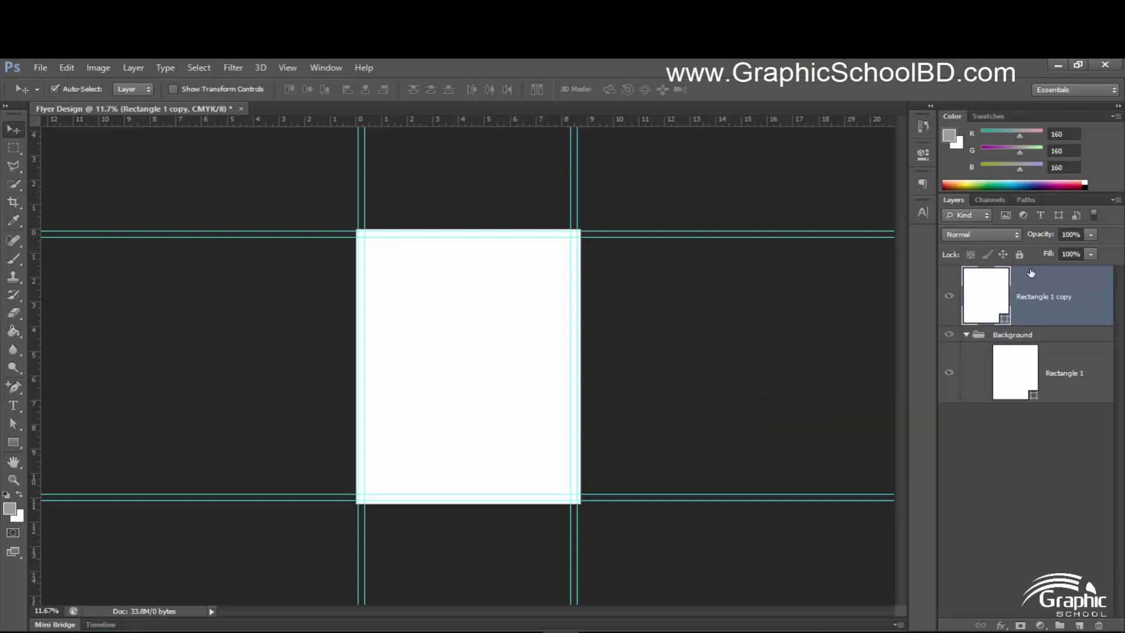
left_click(966, 335)
left_click(826, 259)
left_click(1032, 311)
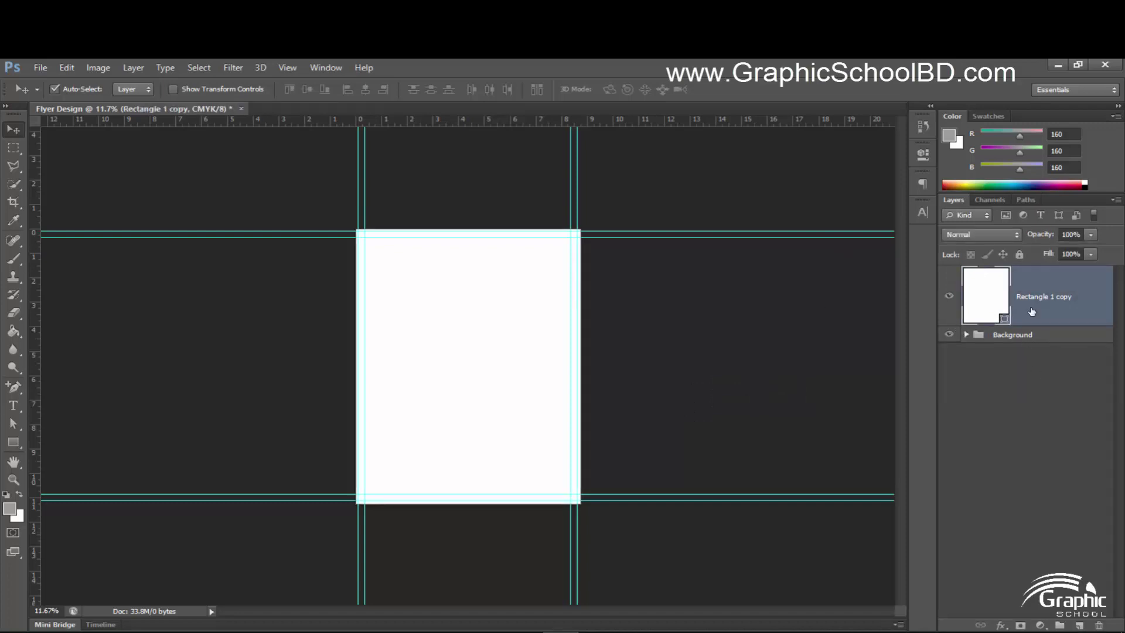
Step: Recolour the rectangle copy's fill red
key("ctrl+plus")
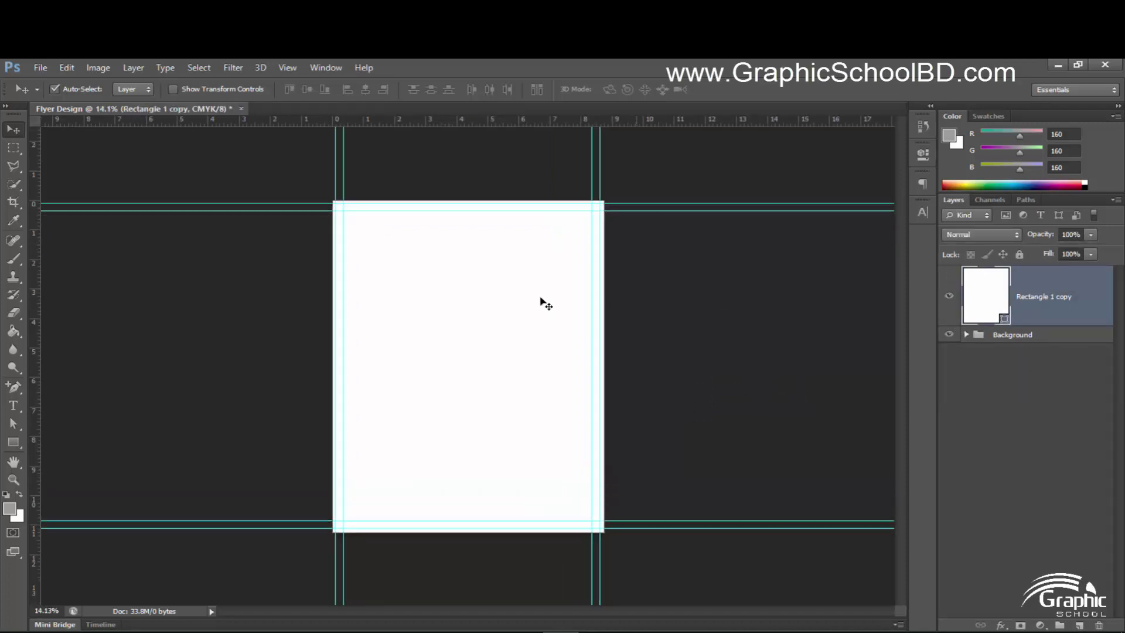
double_click(990, 317)
left_click_drag(718, 324, 808, 251)
left_click(950, 238)
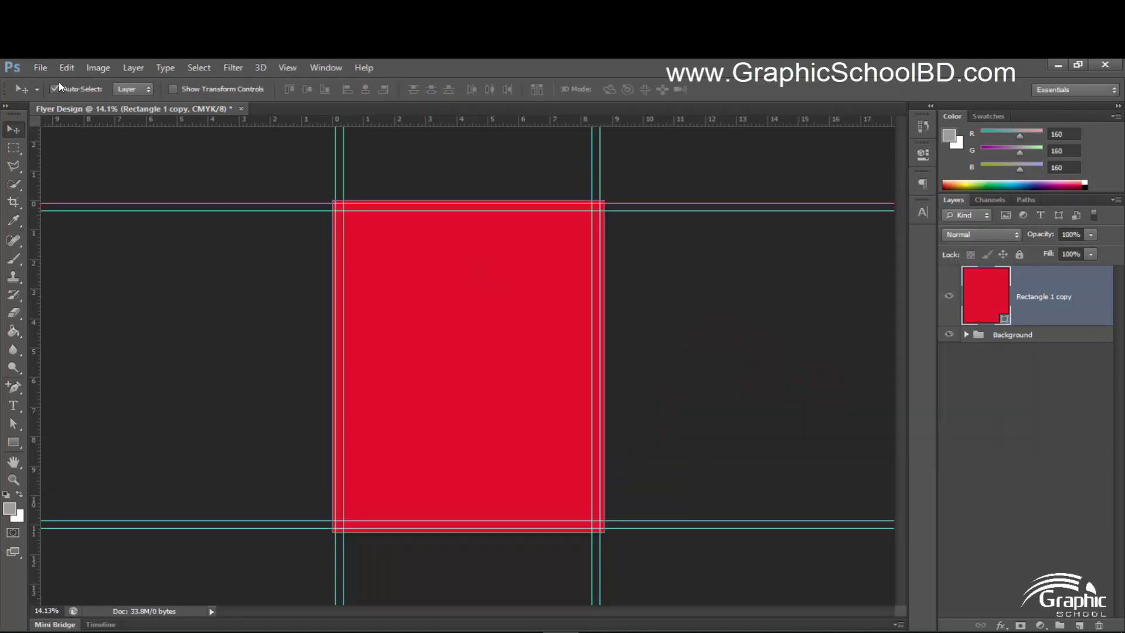
Step: Remove the rectangle copy's fill and give it a red stroke 9 pt wide
left_click(13, 443)
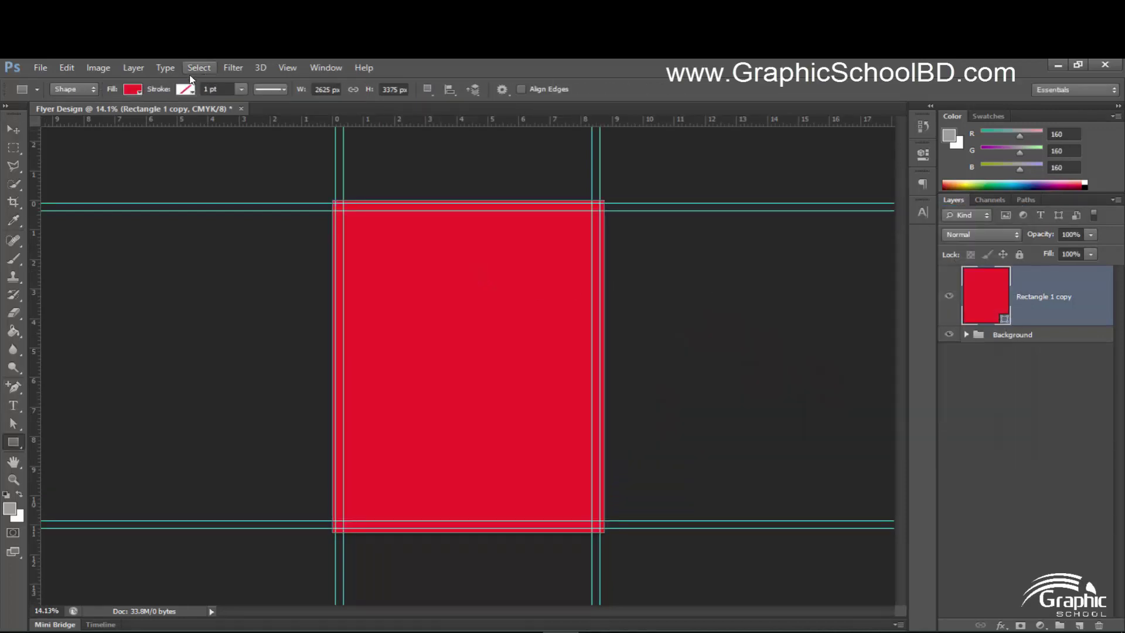
left_click(138, 91)
left_click(75, 118)
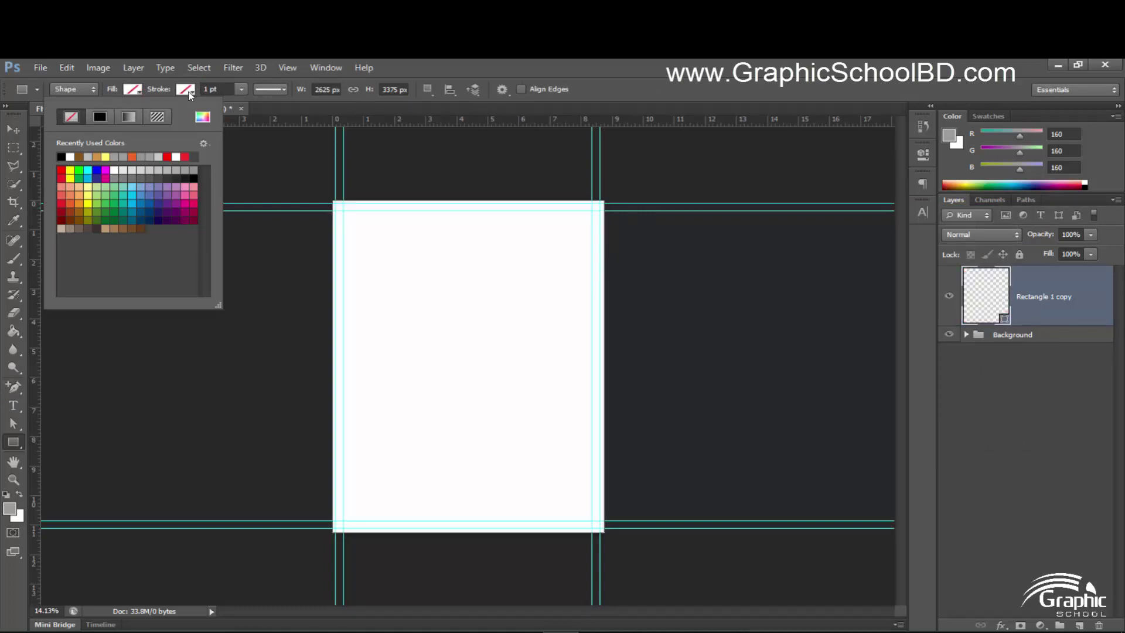
left_click(115, 170)
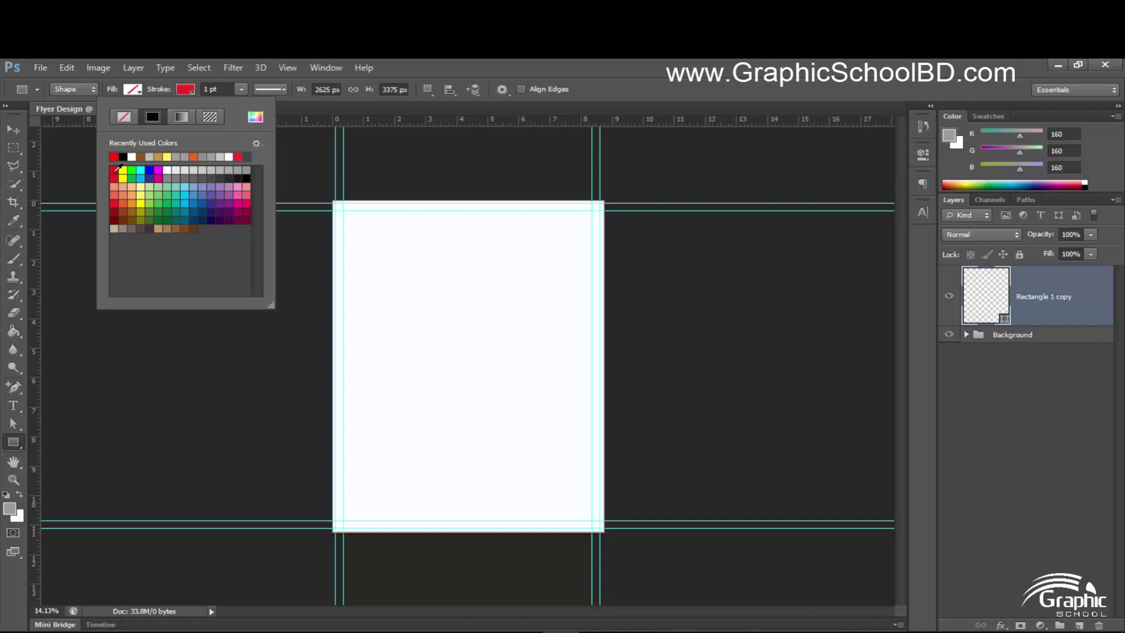
left_click(225, 89)
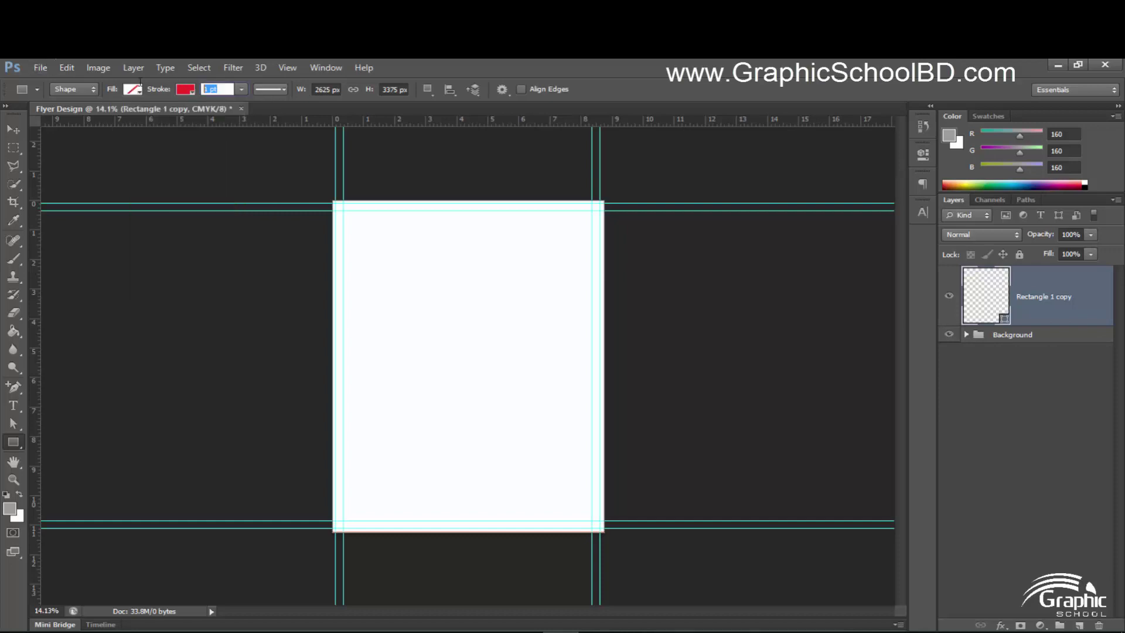
type("9")
key("Return")
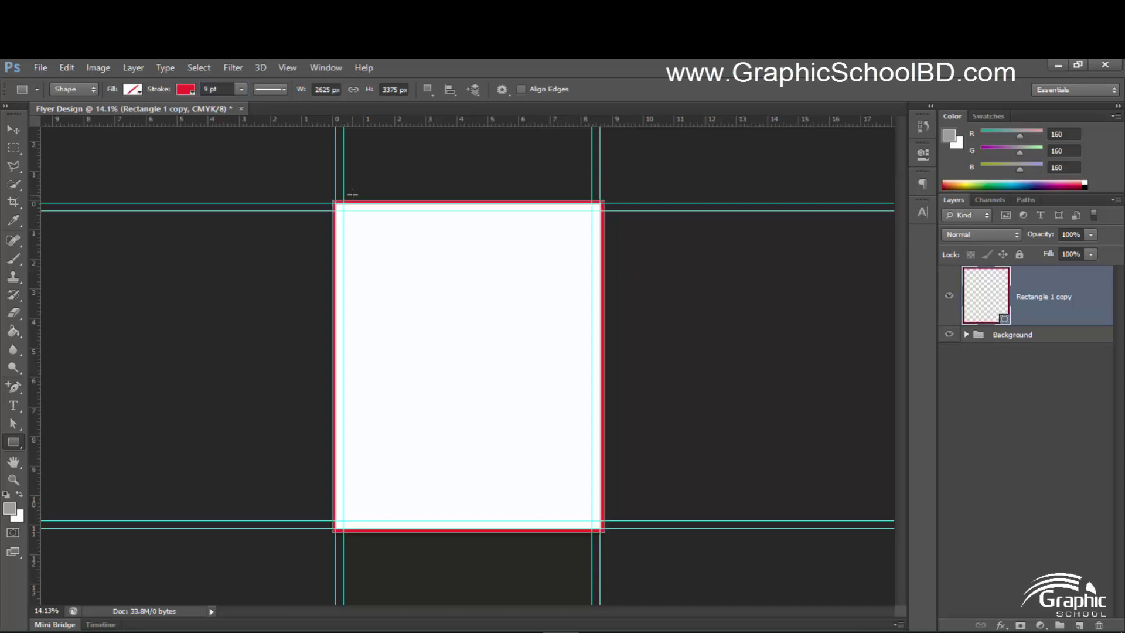
scroll(325, 202, "up", 7)
scroll(461, 240, "up", 3)
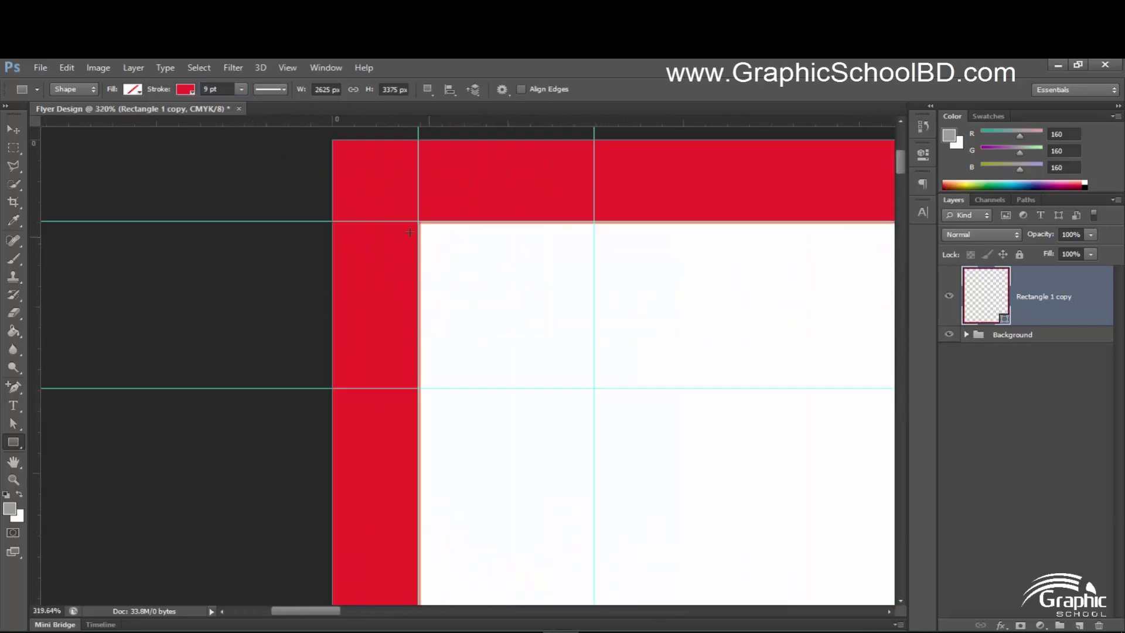
scroll(510, 307, "down", 9)
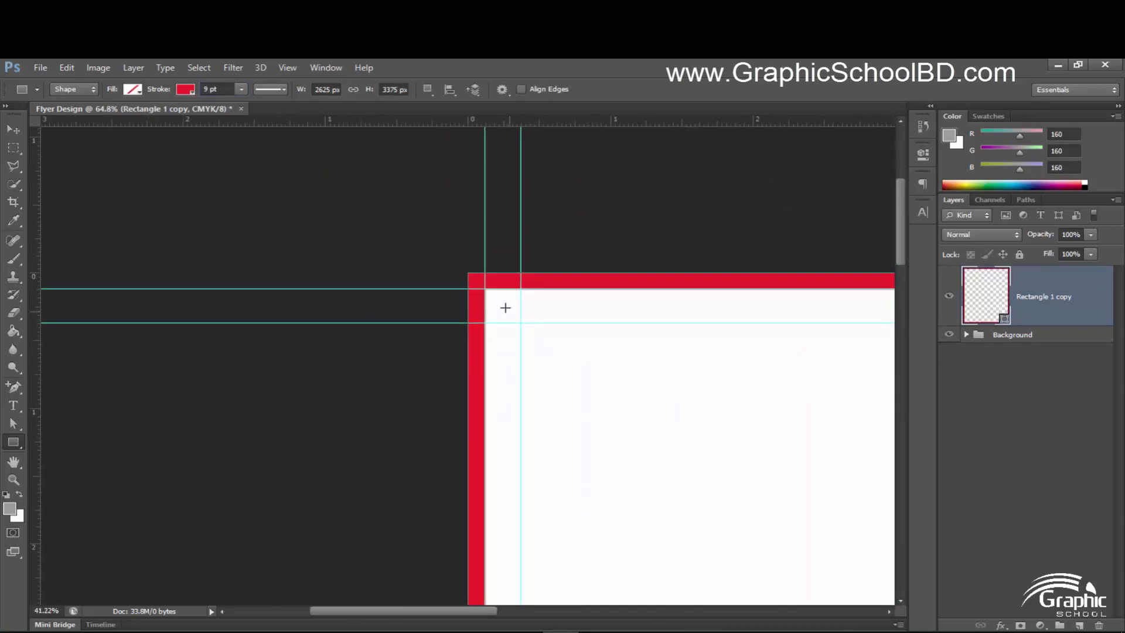
Step: Put the outlined rectangle copy into a new group named Bleed and collapse the group
key("v")
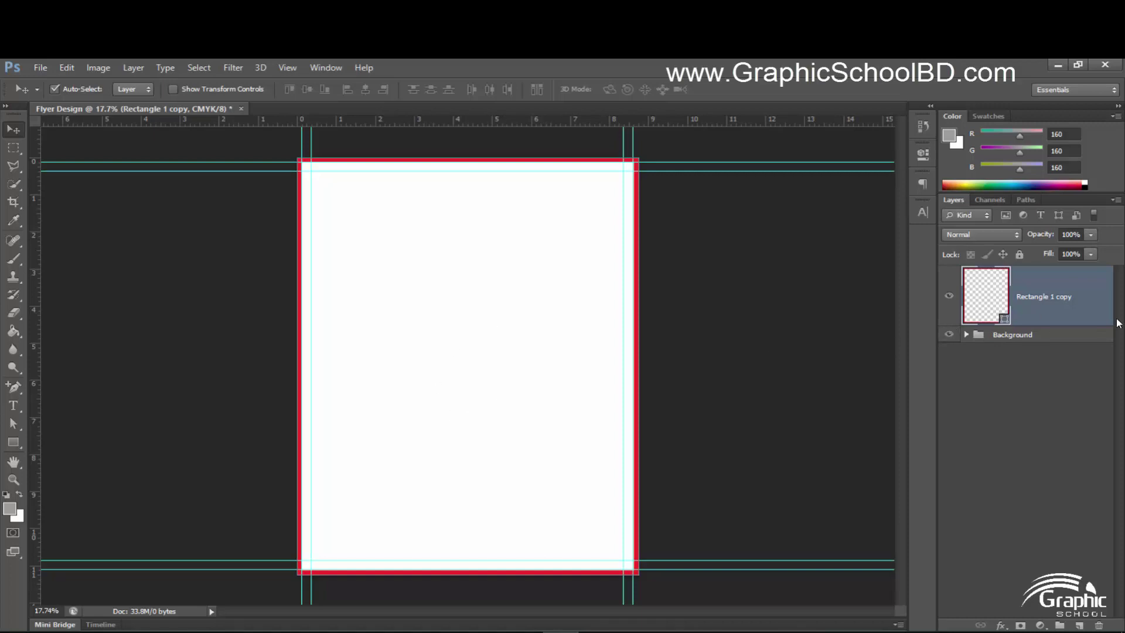
key("ctrl+g")
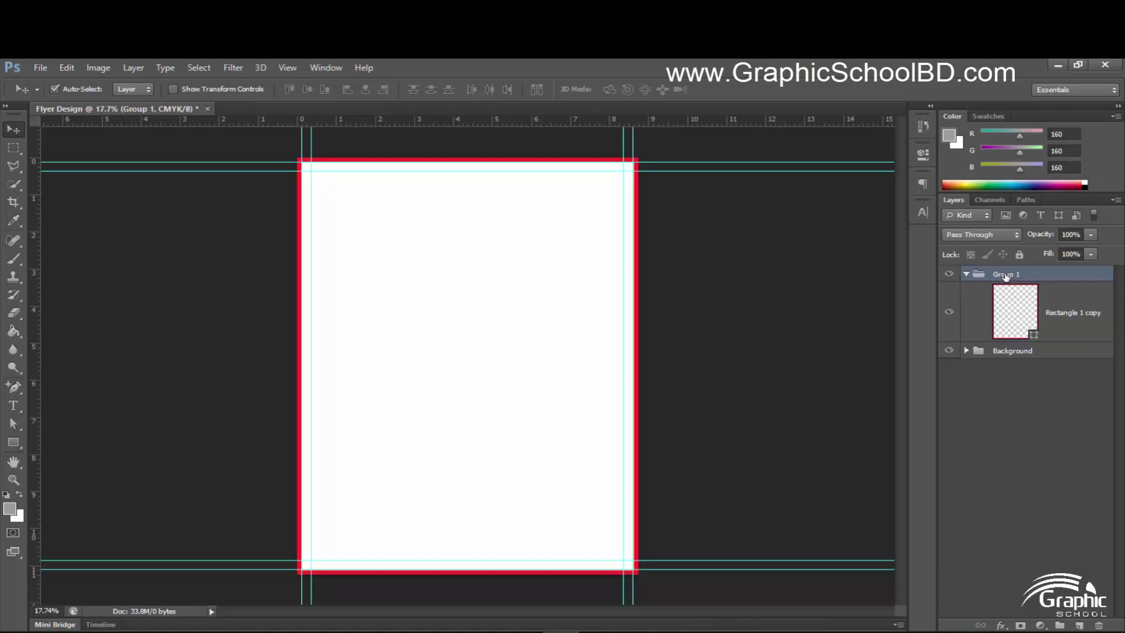
double_click(1007, 275)
type("Bleed")
key("Return")
left_click(966, 274)
Step: Add the text "Bleed" on the red border near the page's lower-left corner
scroll(312, 585, "up", 5)
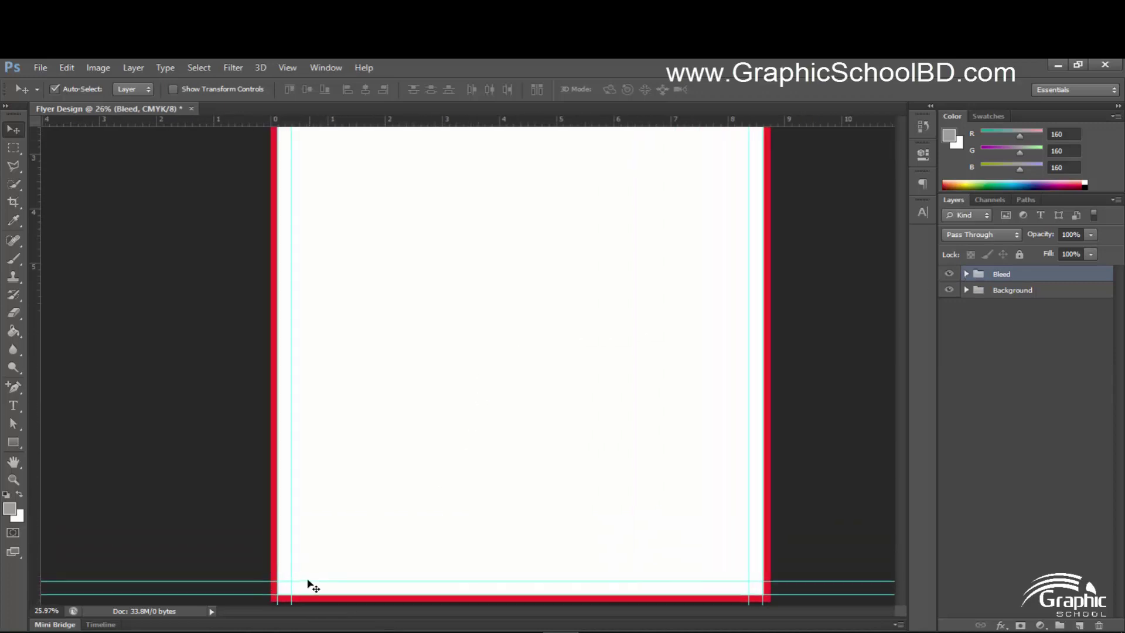
scroll(362, 336, "down", 3)
scroll(356, 371, "up", 5)
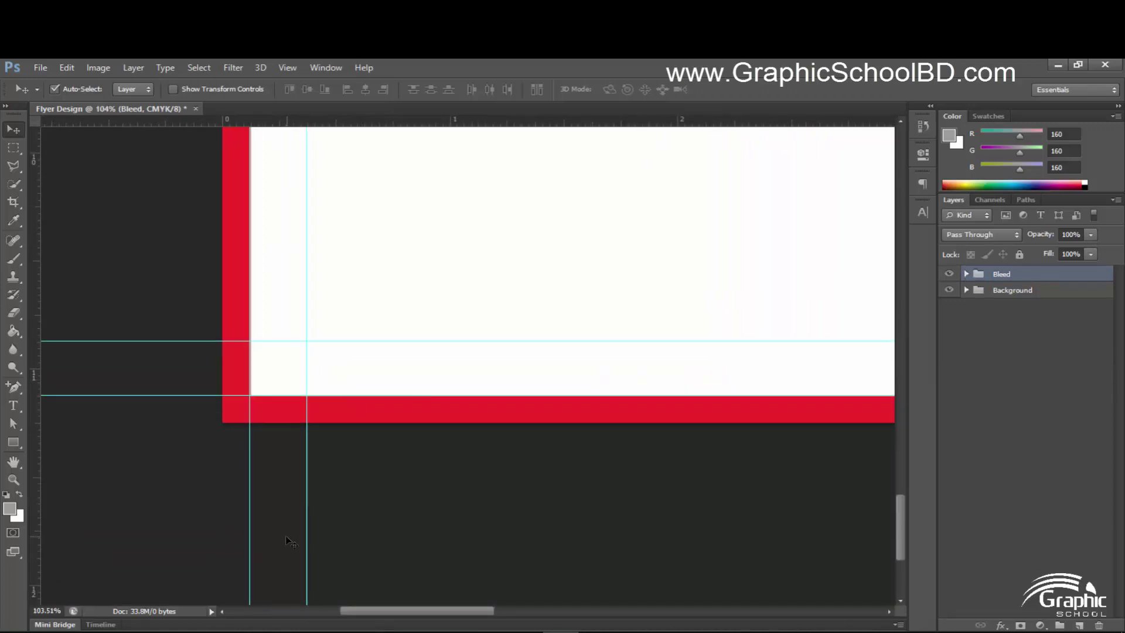
scroll(370, 413, "up", 1)
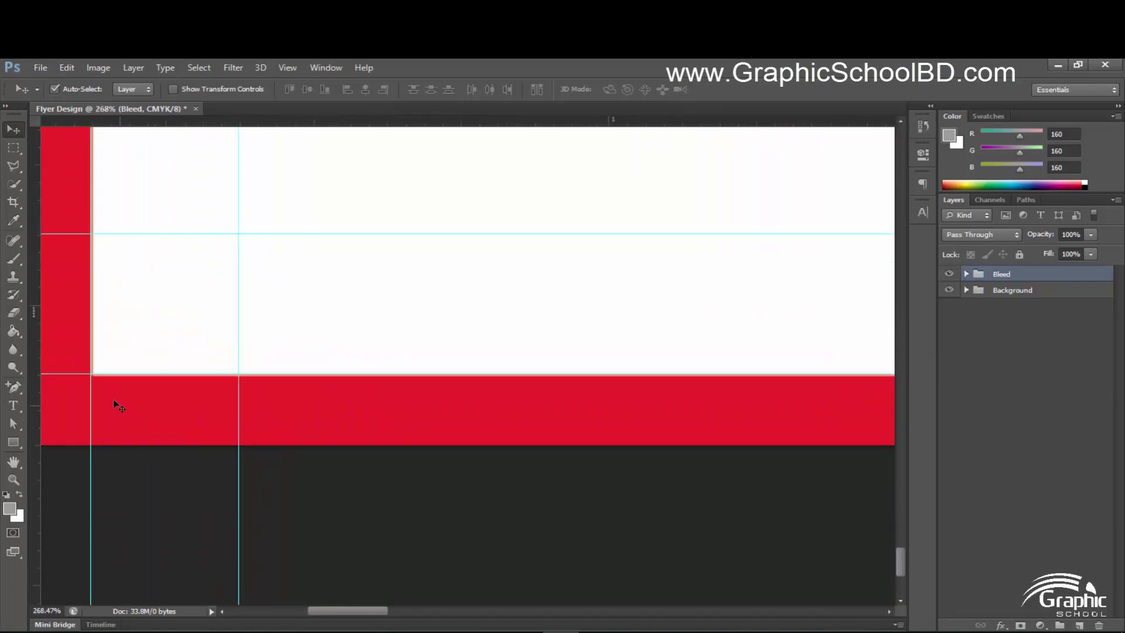
left_click(13, 406)
left_click(285, 411)
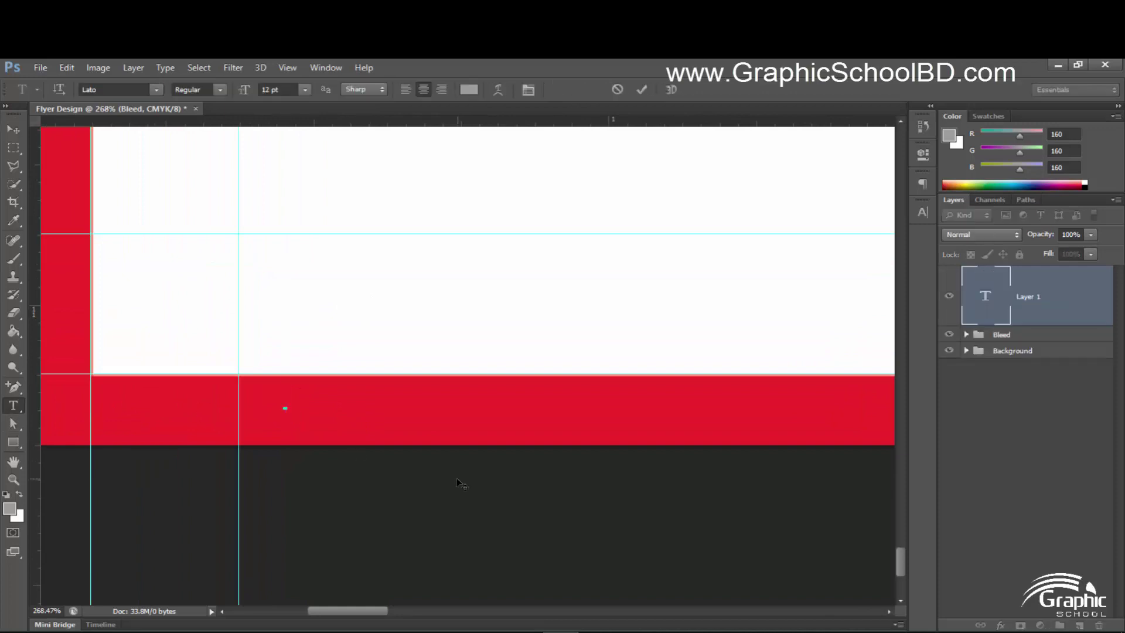
type("Be")
key("BackSpace")
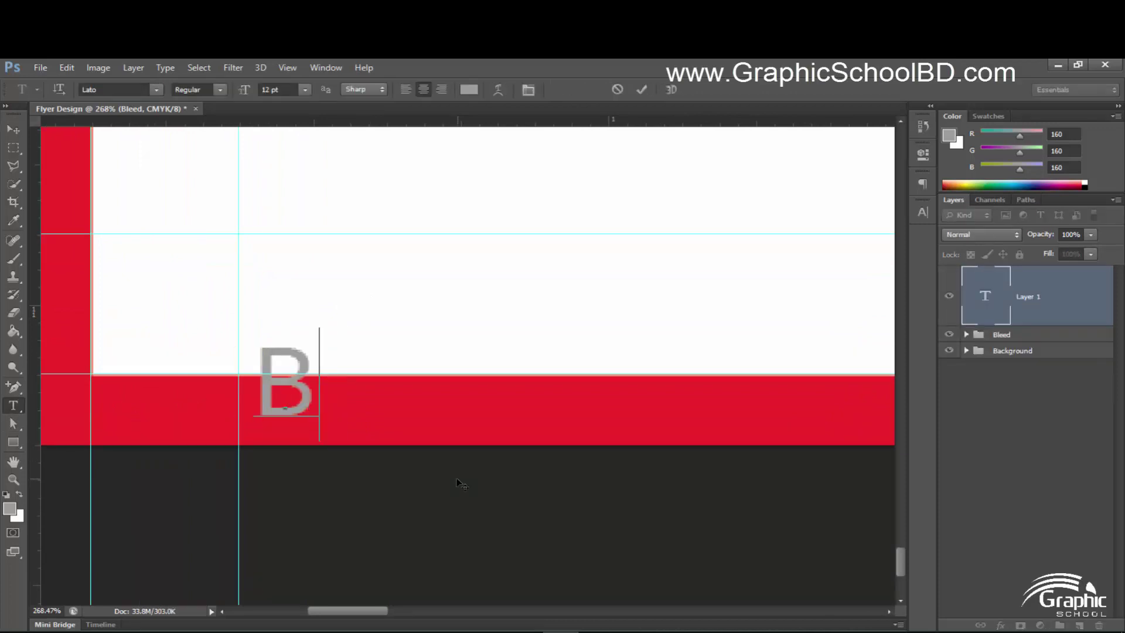
type("leed")
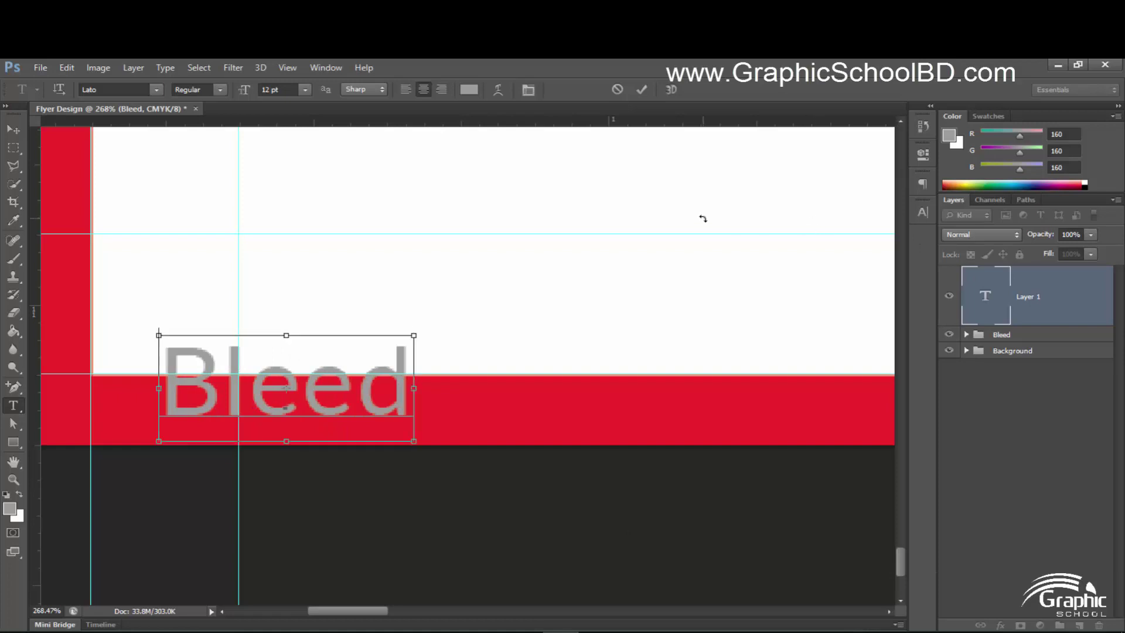
Step: Recolour the whole "Bleed" text white and commit the text edit
key("ctrl+a")
left_click(470, 90)
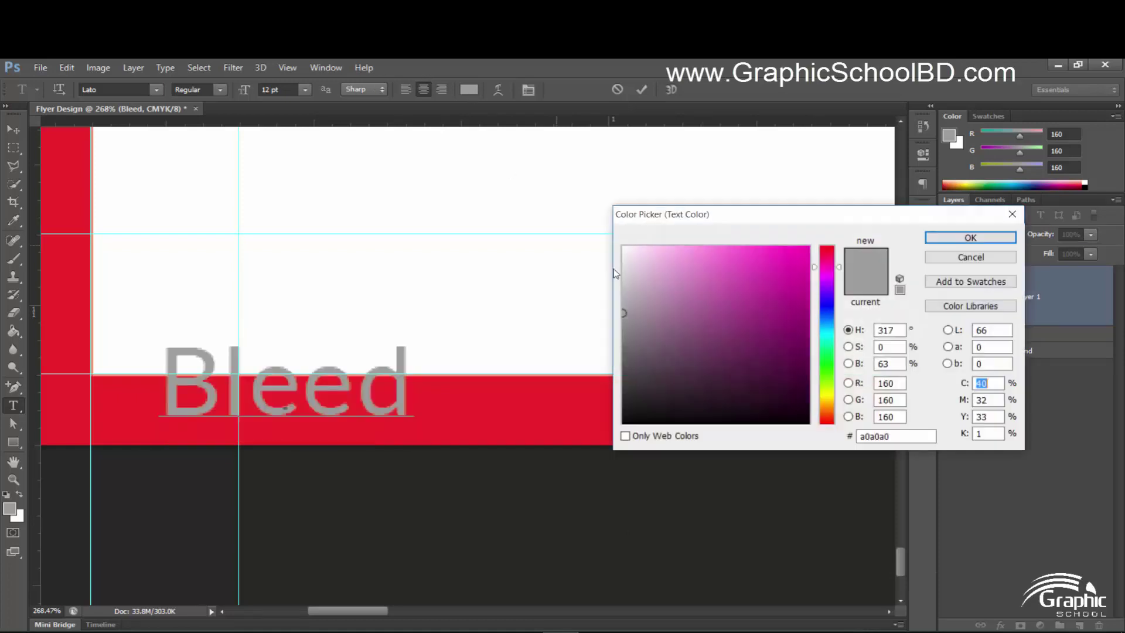
left_click_drag(630, 252, 592, 219)
left_click(964, 238)
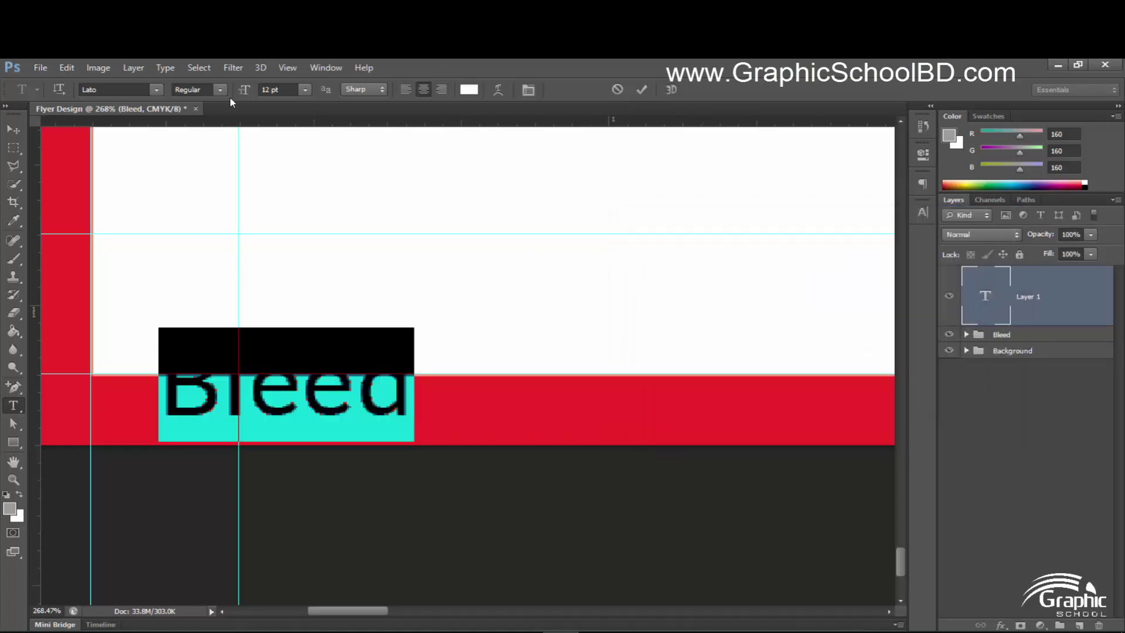
left_click(641, 89)
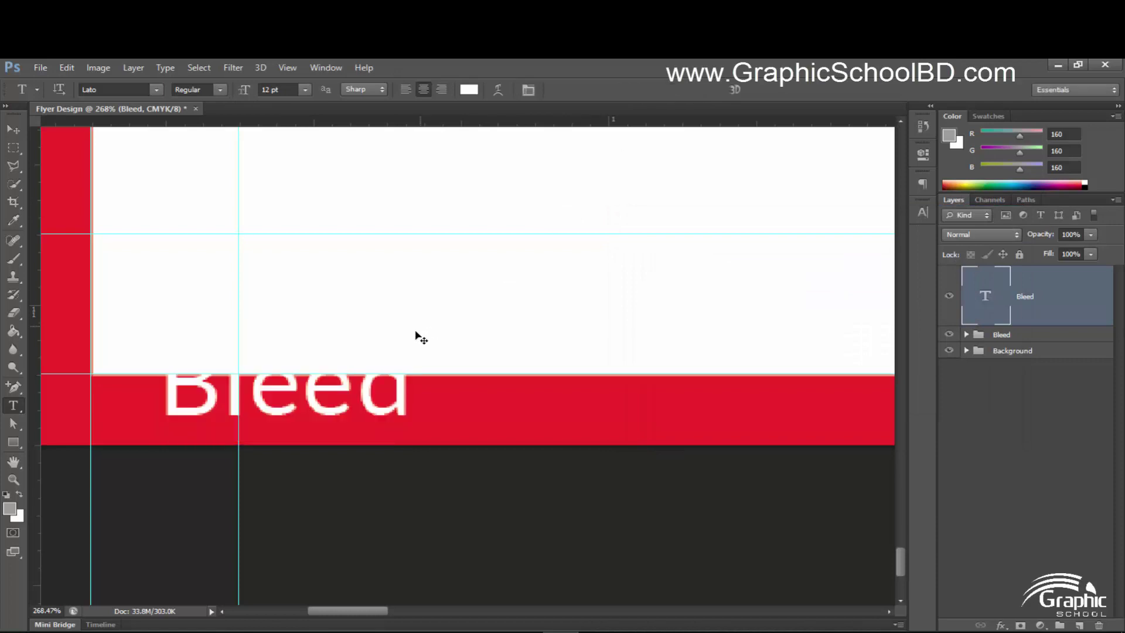
Step: Scale the "Bleed" text to about 52% and place it inside the red border beside the vertical safe-area guide
key("ctrl+t")
left_click_drag(414, 336, 378, 408)
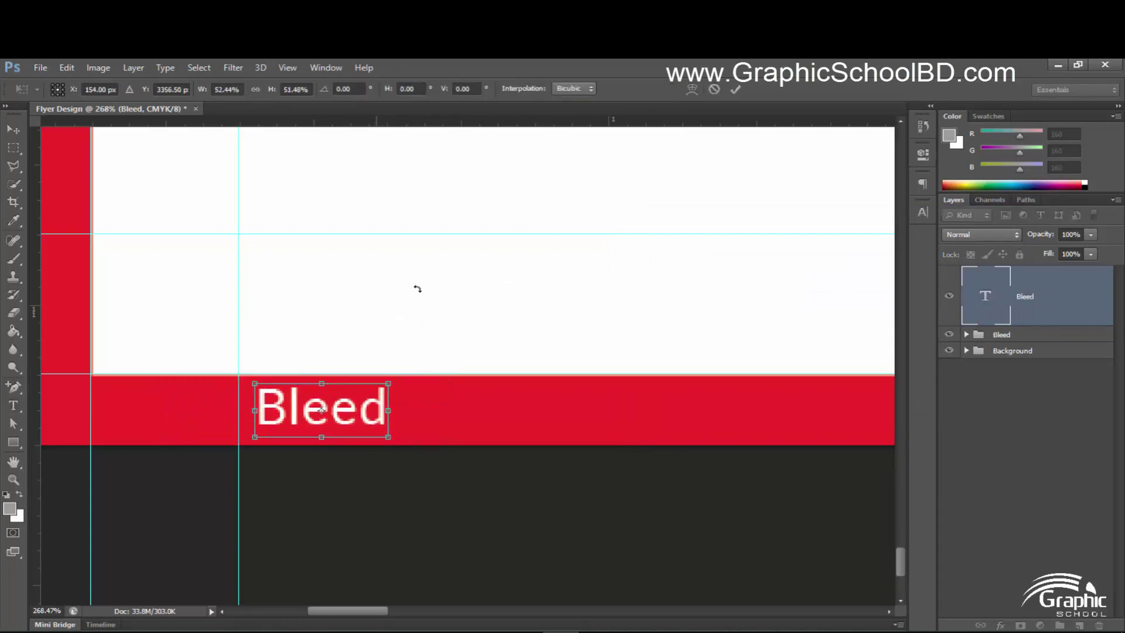
left_click(733, 90)
key("t")
scroll(563, 420, "down", 10)
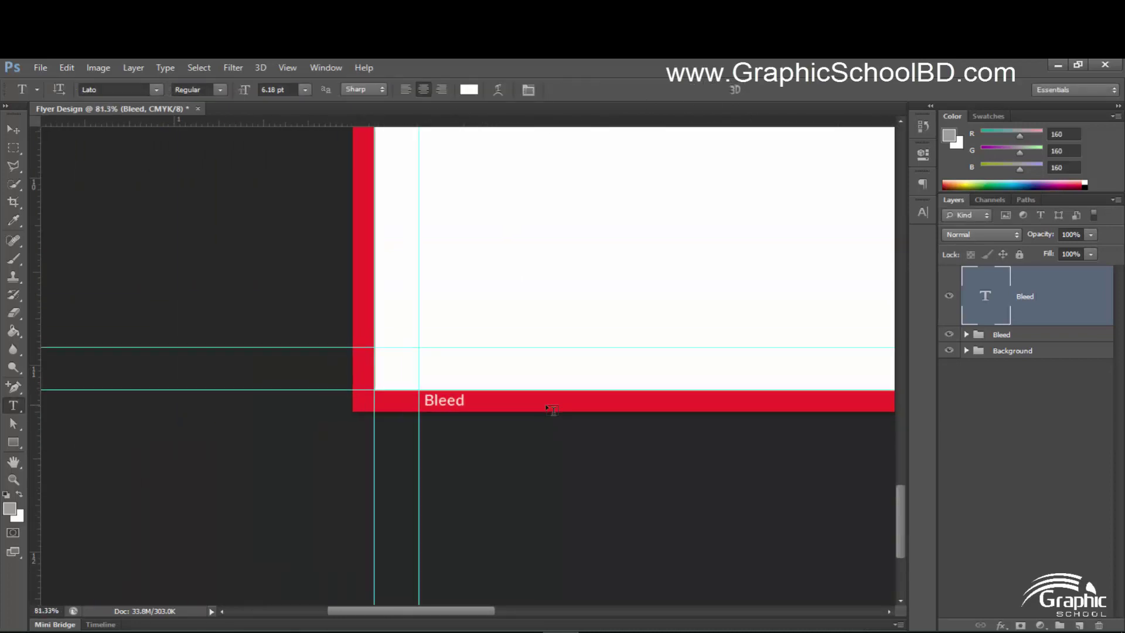
Step: Move the "Bleed" text layer into the Bleed group, check the group's contents and collapse it
key("v")
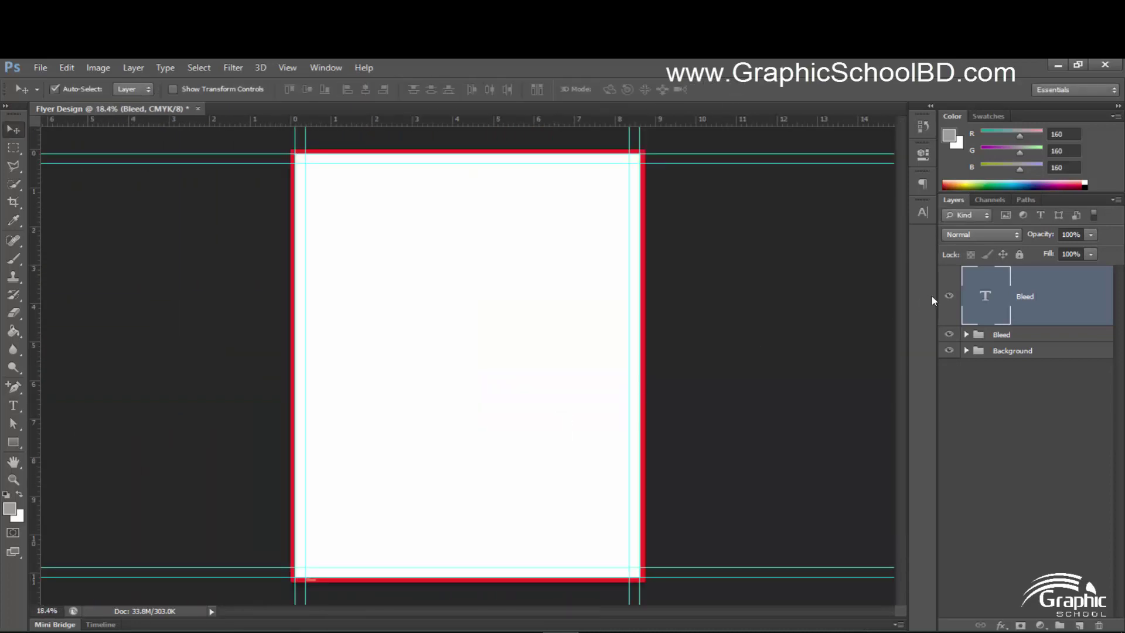
left_click_drag(1027, 319, 996, 334)
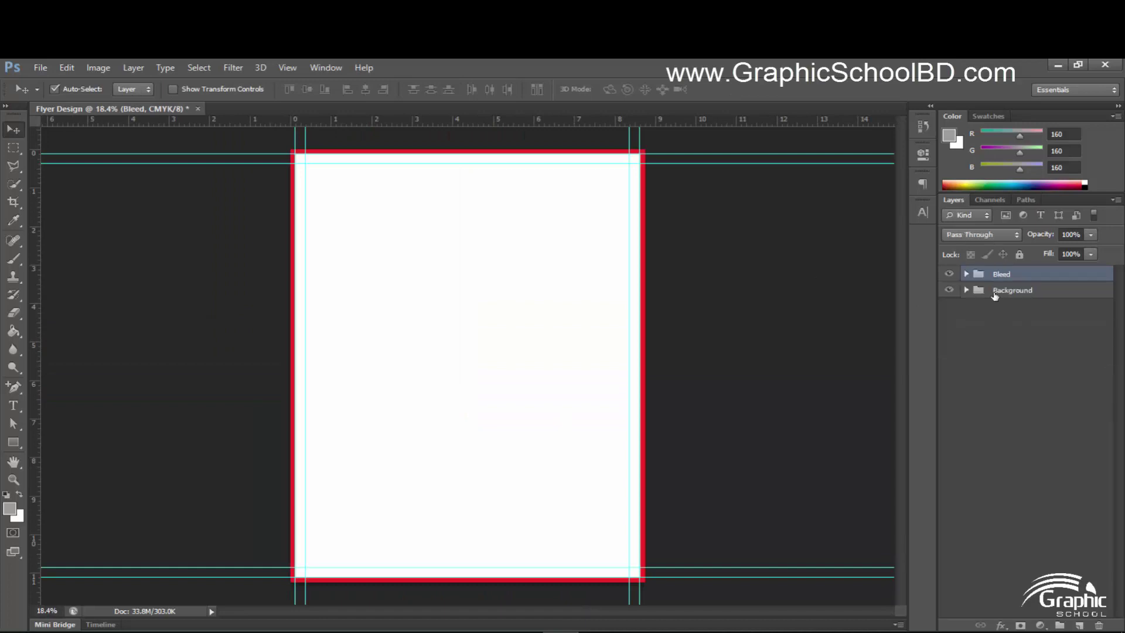
left_click(966, 273)
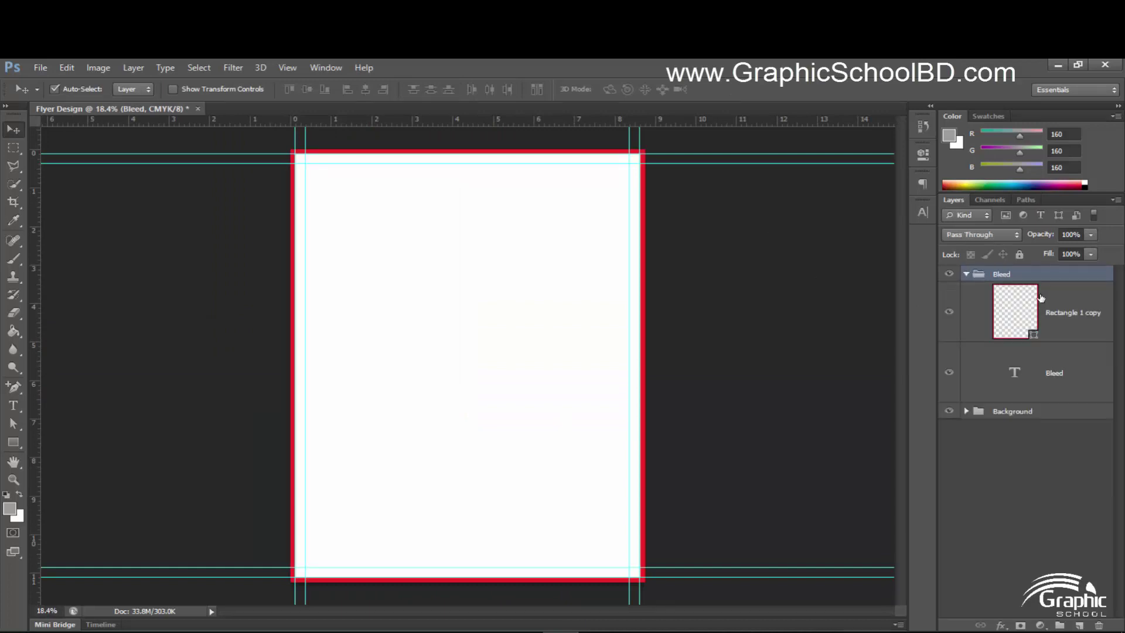
left_click(965, 274)
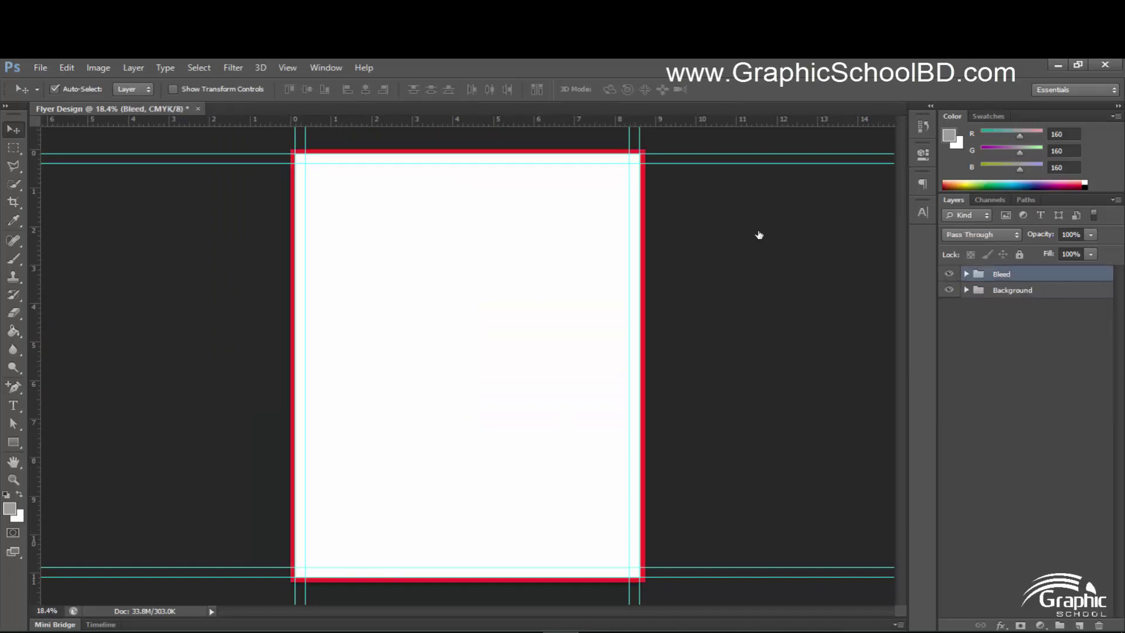
Step: Label the Bleed group with the red colour, hide it and deselect all layers
right_click(949, 279)
left_click(944, 335)
left_click(949, 274)
left_click(985, 387)
scroll(542, 335, "down", 2)
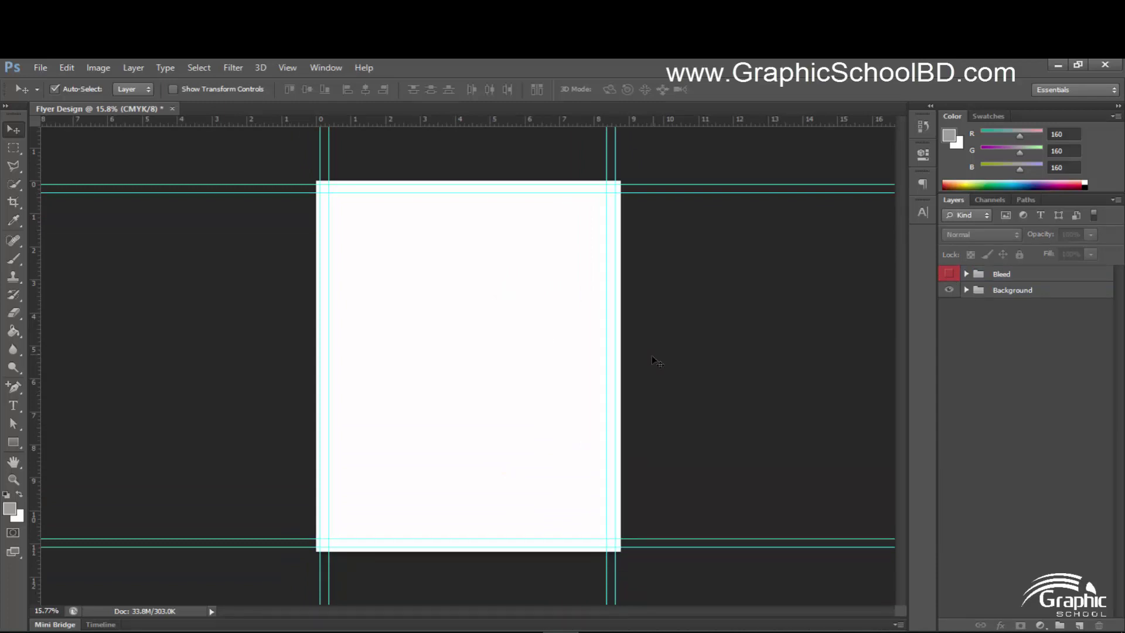
scroll(580, 367, "down", 2)
scroll(578, 362, "up", 1)
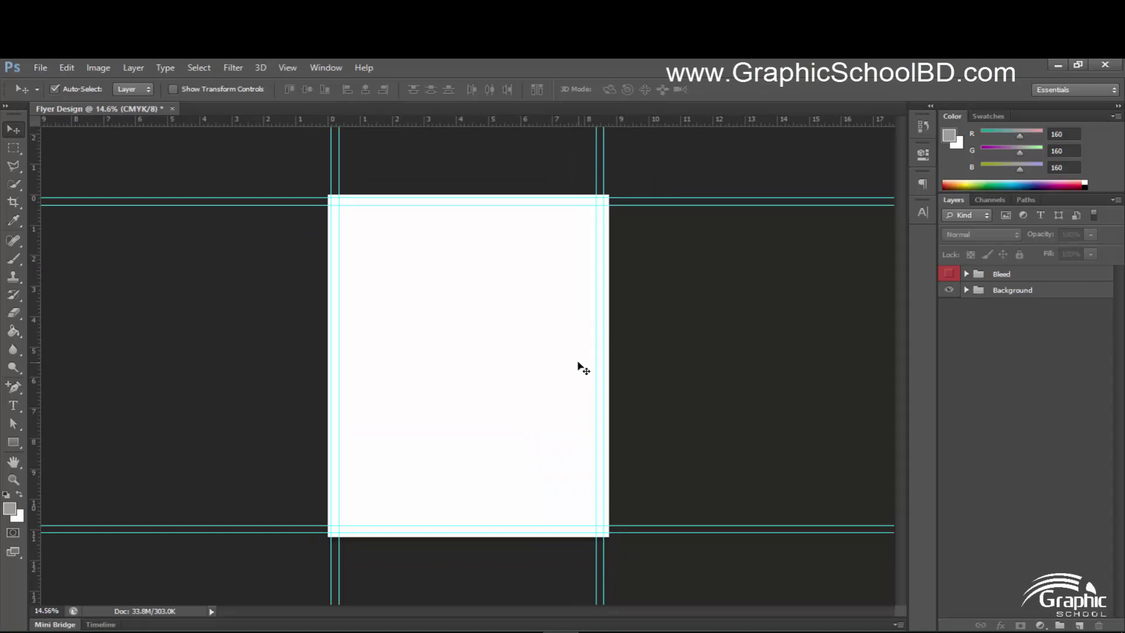